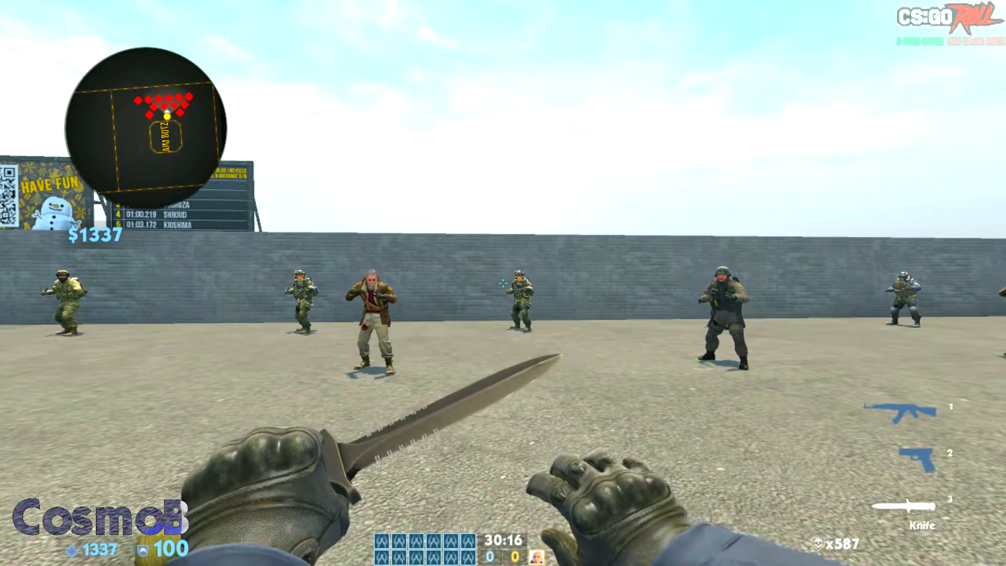
{"action": "key", "text": "w"}
{"action": "key", "text": "1"}
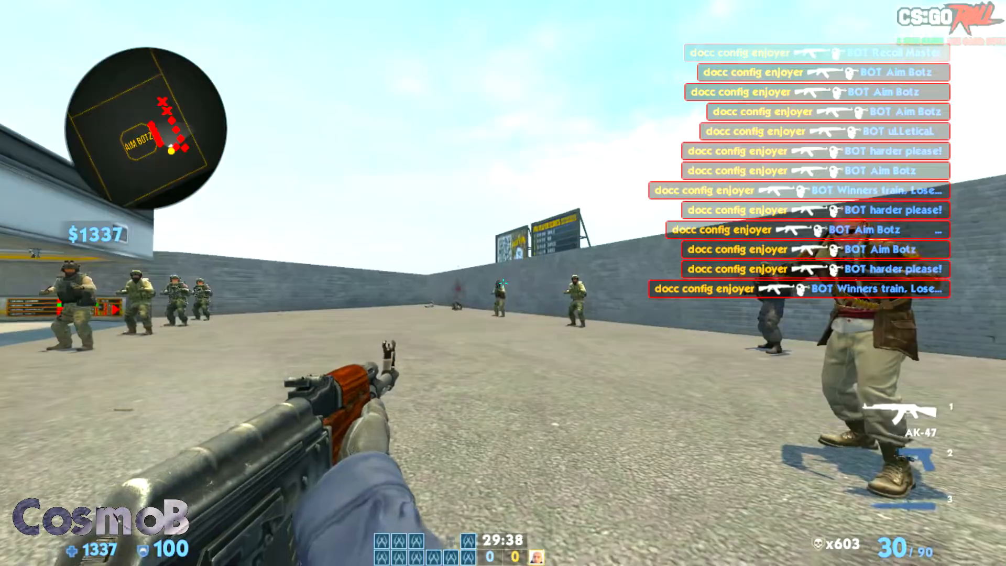
{"action": "left_click", "coordinate": [503, 283]}
{"action": "left_click", "coordinate": [503, 283]}
{"action": "left_click", "coordinate": [503, 283]}
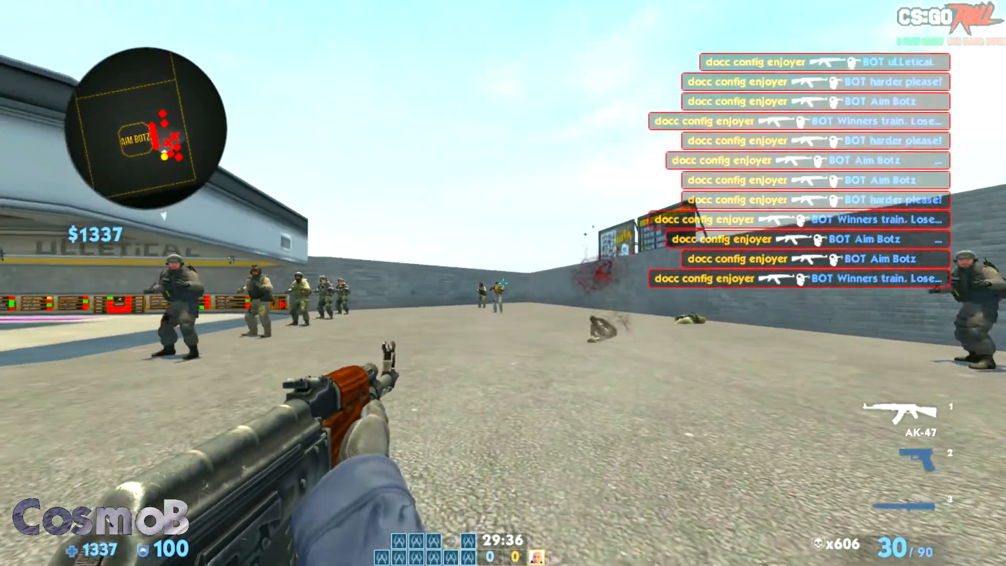
{"action": "left_click", "coordinate": [503, 283]}
{"action": "key", "text": "3"}
{"action": "key", "text": "w"}
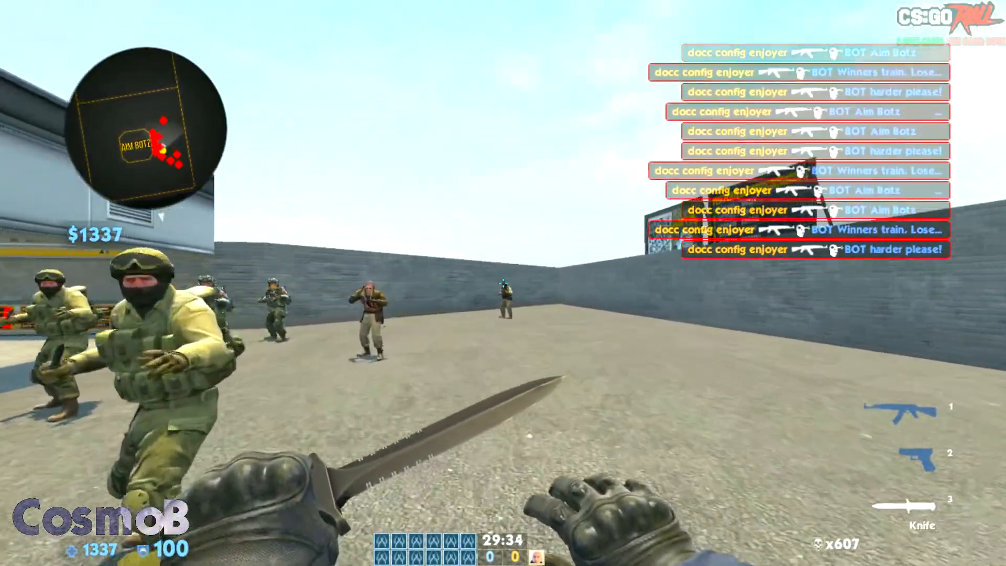
{"action": "key", "text": "a"}
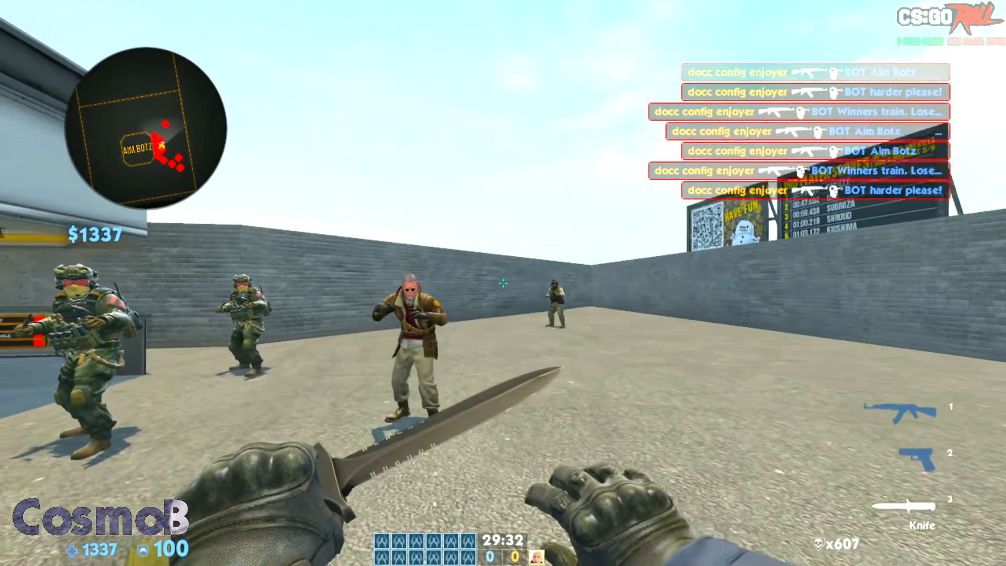
{"action": "key", "text": "w"}
{"action": "key", "text": "1"}
{"action": "key", "text": "w"}
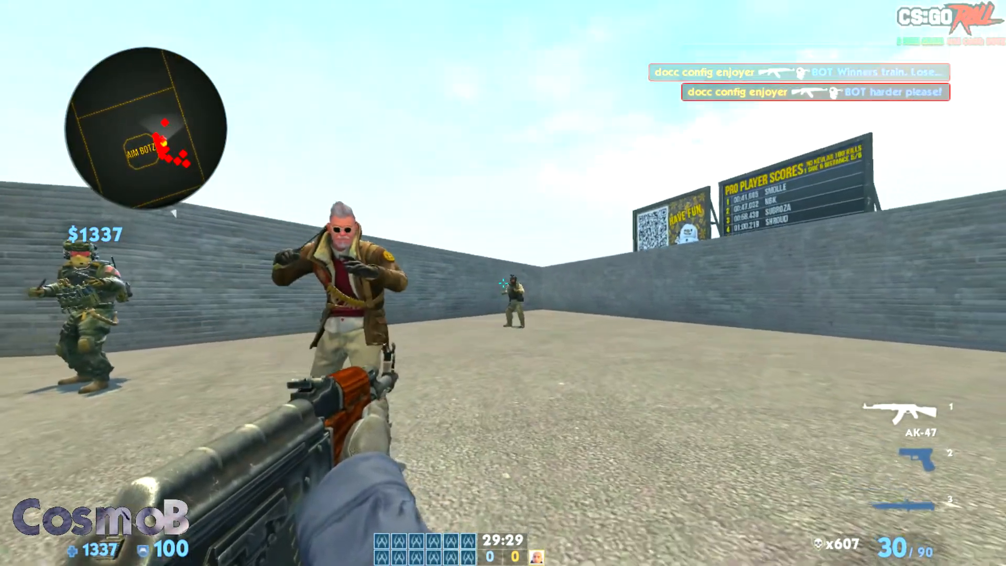
{"action": "left_click", "coordinate": [503, 283]}
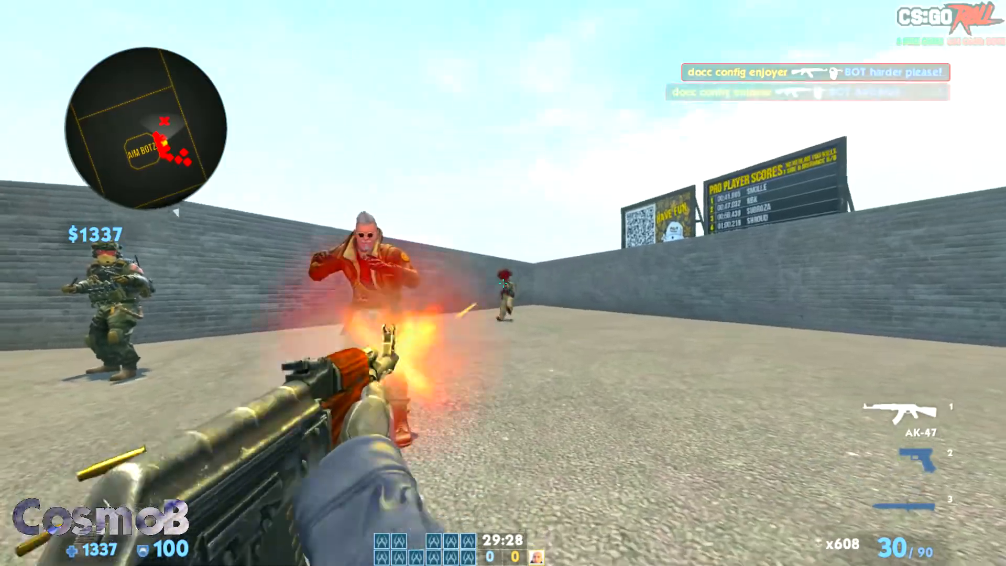
{"action": "left_click", "coordinate": [503, 283]}
{"action": "left_click", "coordinate": [503, 283]}
{"action": "left_click", "coordinate": [503, 283]}
{"action": "left_click", "coordinate": [503, 283]}
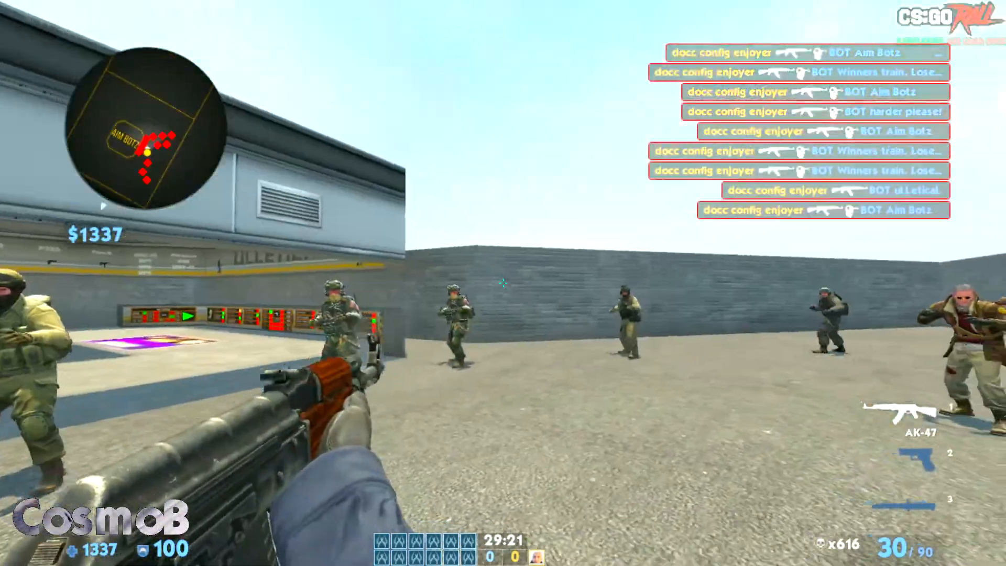
{"action": "left_click", "coordinate": [503, 283]}
{"action": "left_click", "coordinate": [503, 283]}
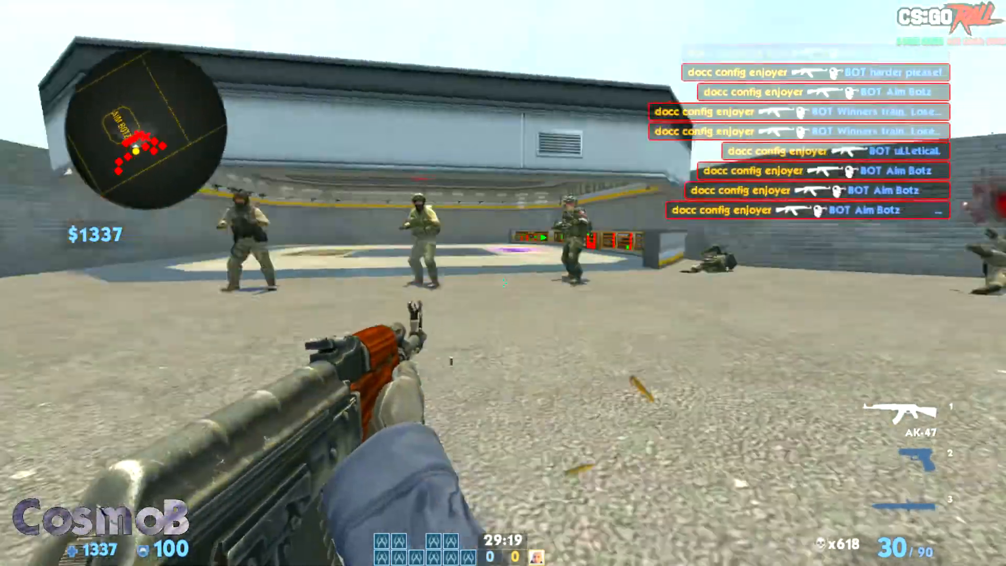
{"action": "left_click", "coordinate": [503, 283]}
{"action": "left_click", "coordinate": [503, 283]}
{"action": "left_click", "coordinate": [503, 283]}
{"action": "left_click", "coordinate": [503, 283]}
{"action": "key", "text": "2"}
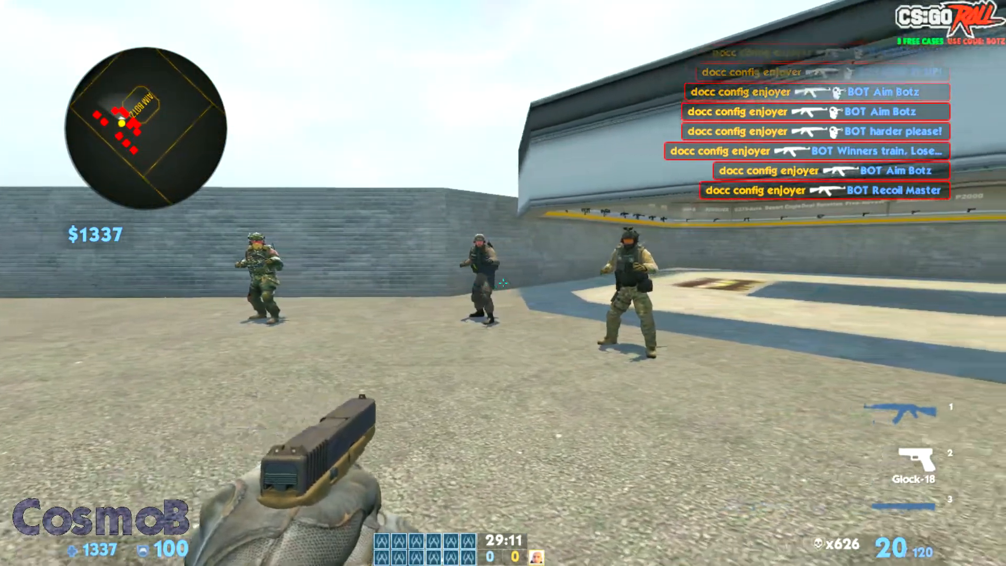
{"action": "key", "text": "1"}
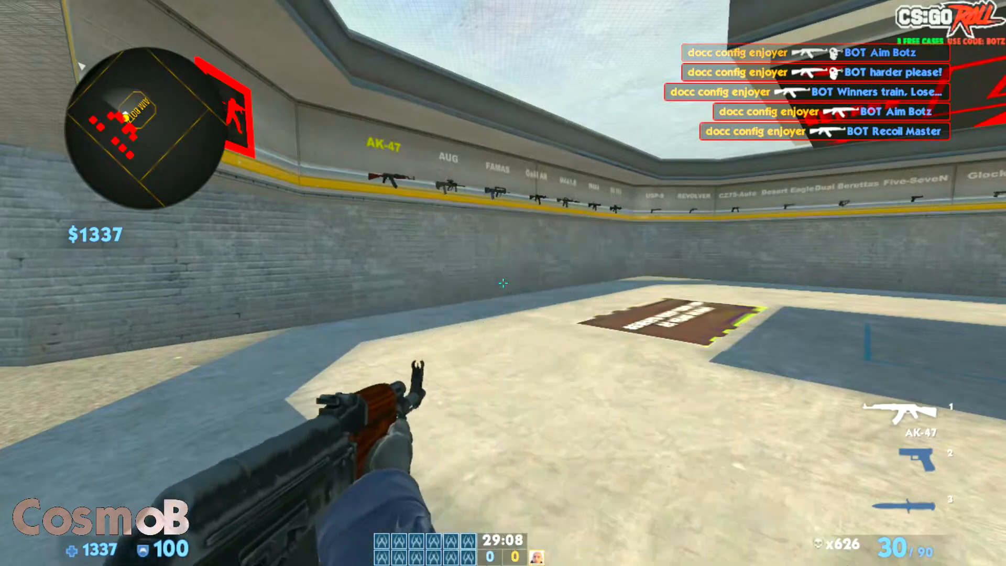
{"action": "key", "text": "w"}
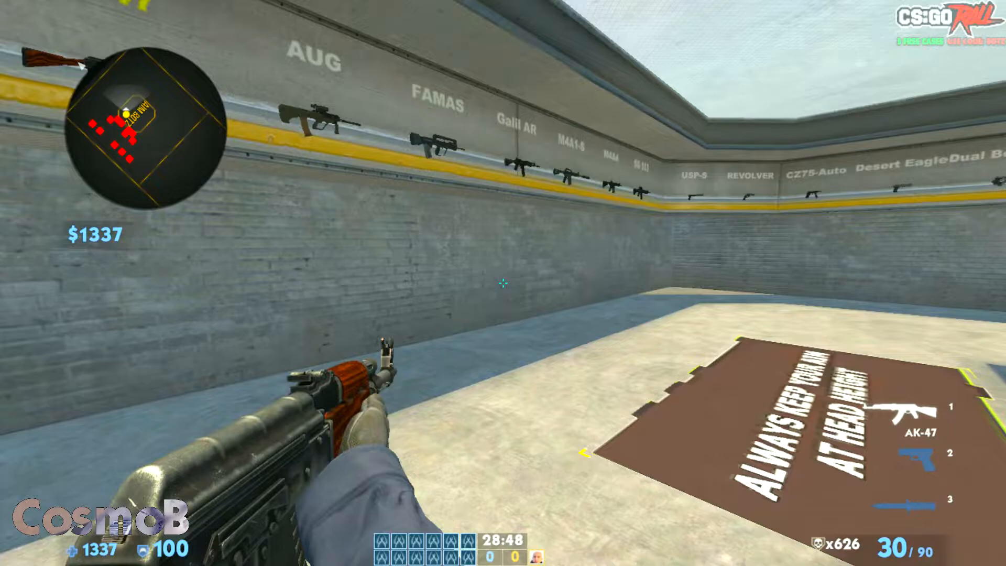
{"action": "key", "text": "3"}
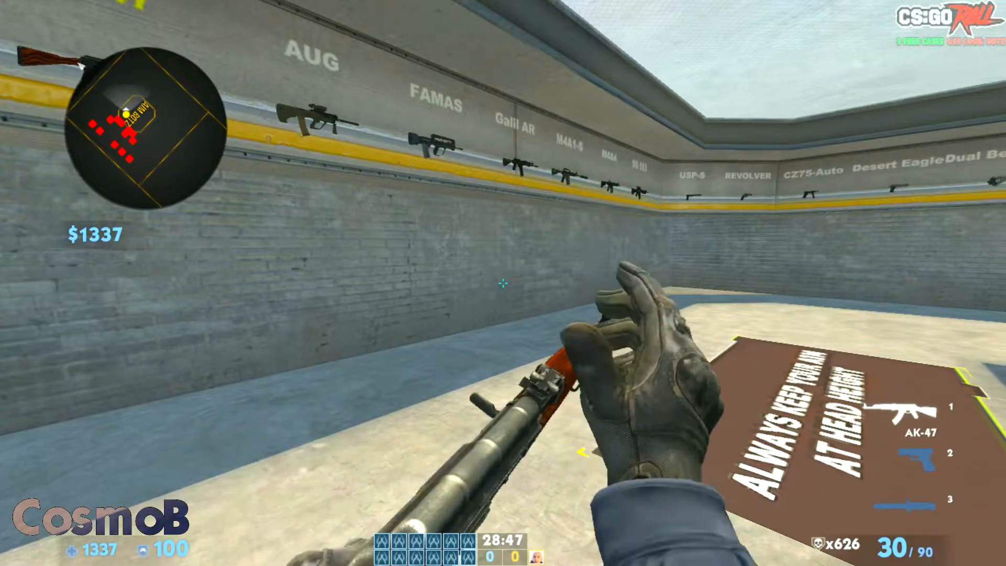
{"action": "key", "text": "1"}
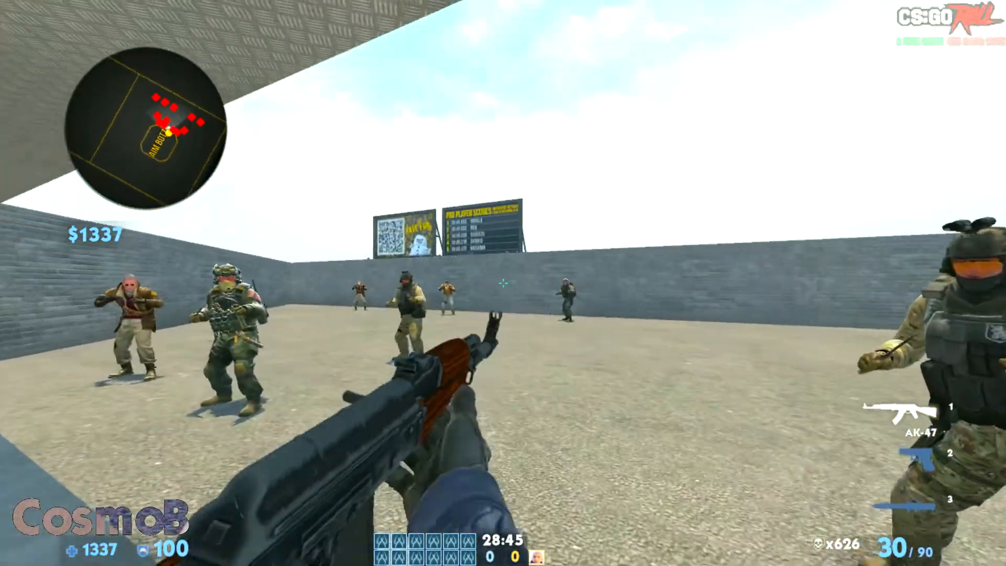
{"action": "key", "text": "w"}
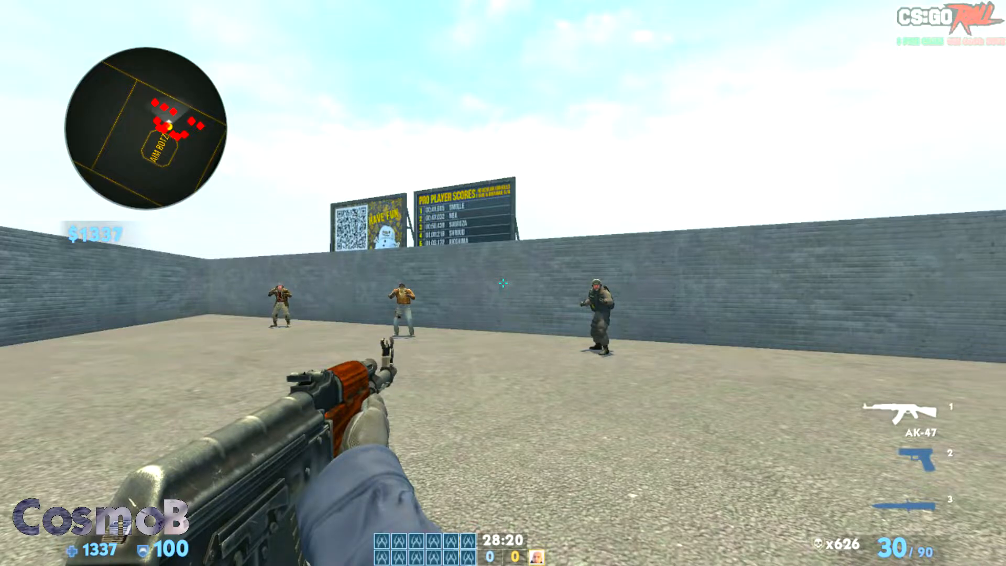
{"action": "key", "text": "s"}
{"action": "key", "text": "3"}
{"action": "key", "text": "1"}
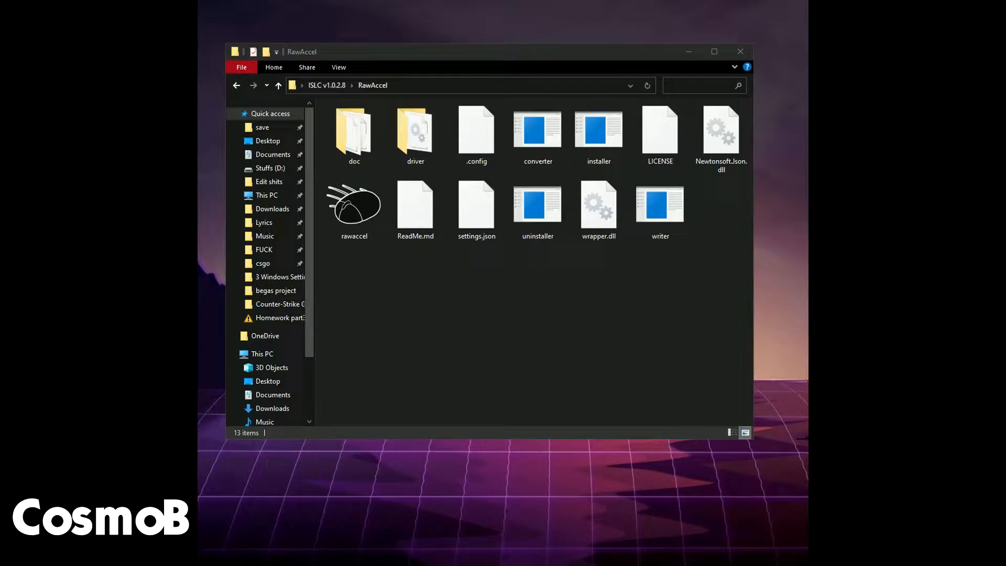
{"action": "left_click_drag", "start_coordinate": [738, 285], "coordinate": [317, 130]}
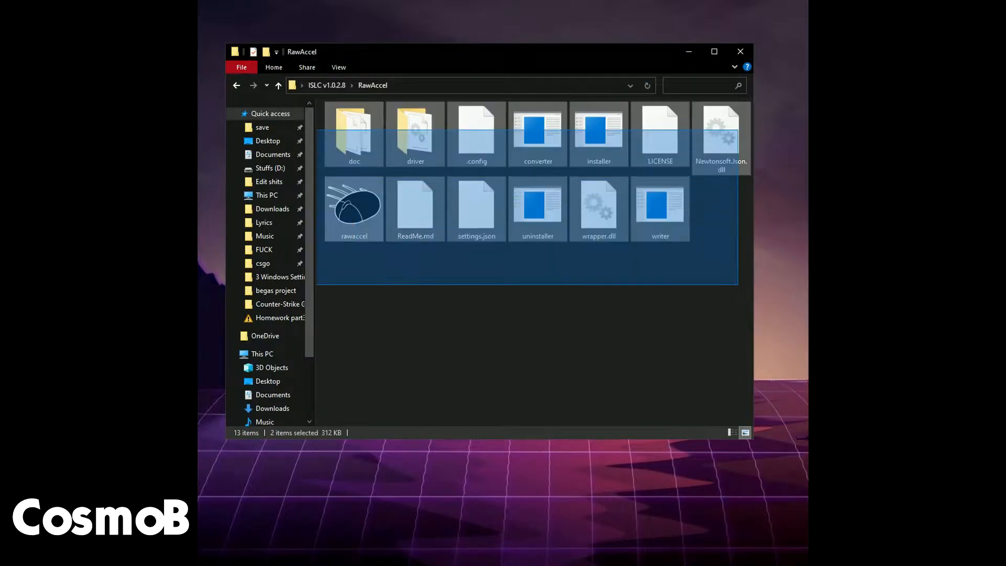
{"action": "left_click", "coordinate": [550, 374]}
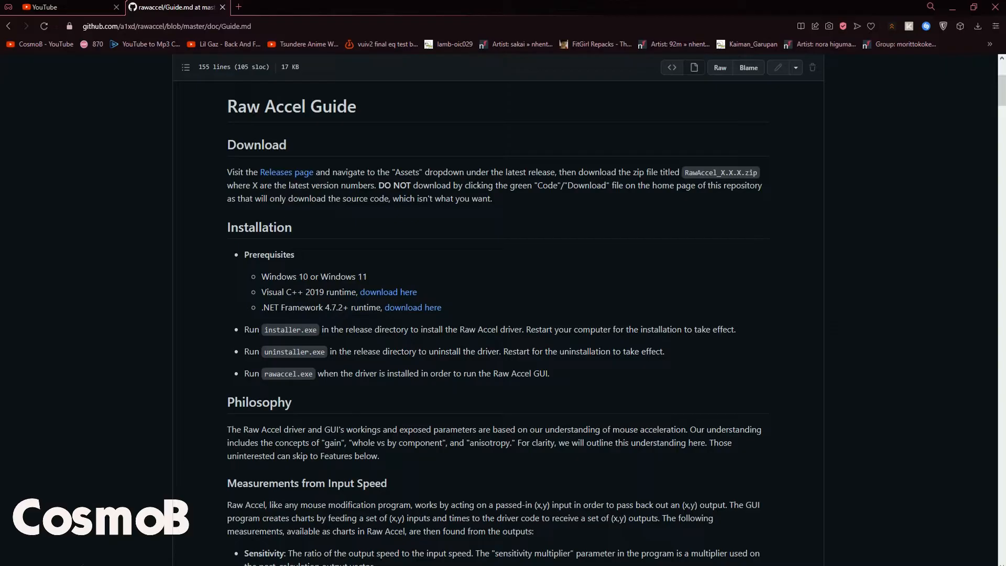
Step: Open the Releases page linked in the Download section of the Raw Accel guide
{"action": "scroll", "coordinate": [298, 421], "scroll_direction": "up", "scroll_amount": 5}
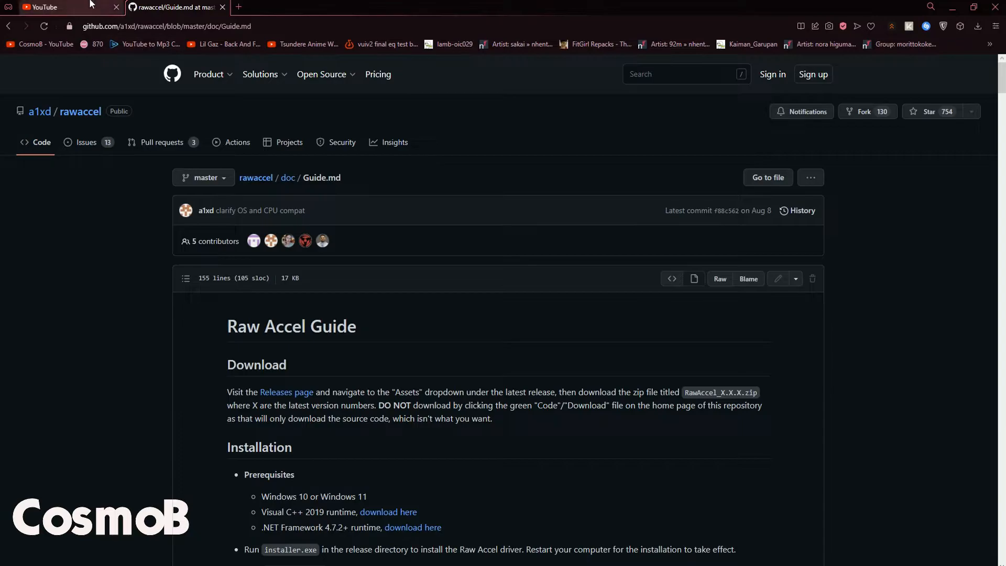
{"action": "scroll", "coordinate": [388, 279], "scroll_direction": "down", "scroll_amount": 3}
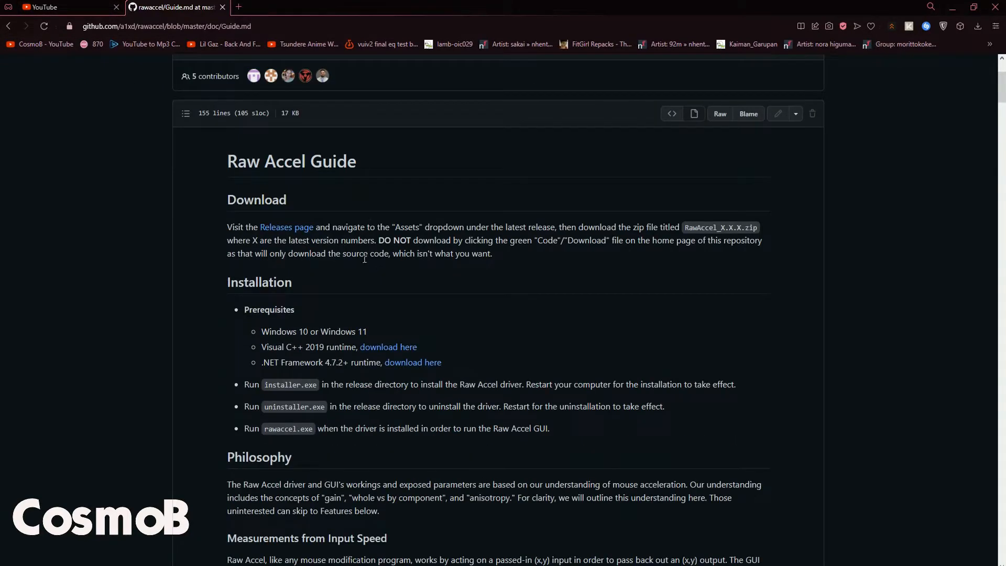
{"action": "scroll", "coordinate": [345, 201], "scroll_direction": "up", "scroll_amount": 4}
{"action": "scroll", "coordinate": [298, 344], "scroll_direction": "down", "scroll_amount": 2}
{"action": "left_click", "coordinate": [297, 341]}
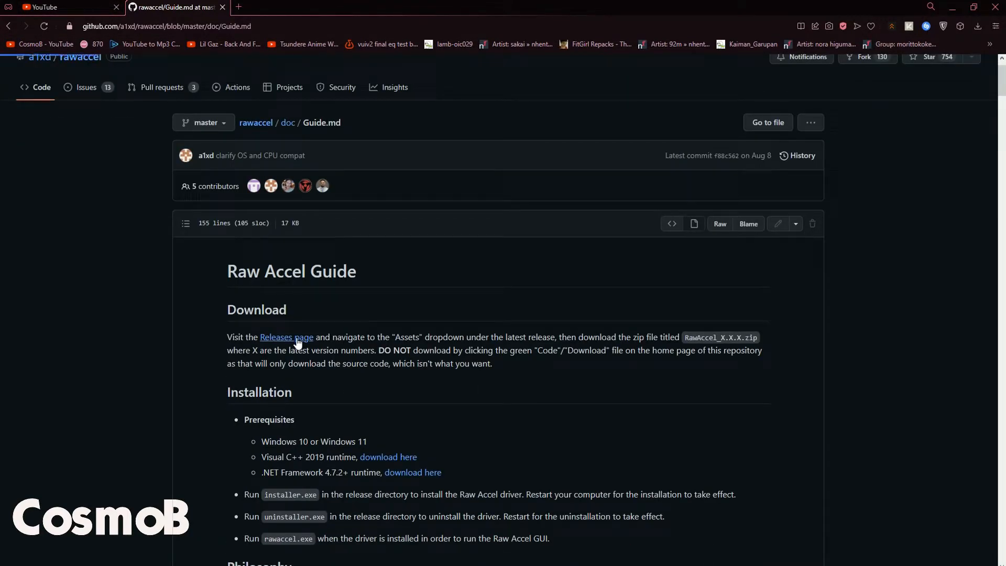
Step: Download RawAccel_v1.6.1.zip from the assets of the latest release, v1.6.1
{"action": "left_click", "coordinate": [352, 252]}
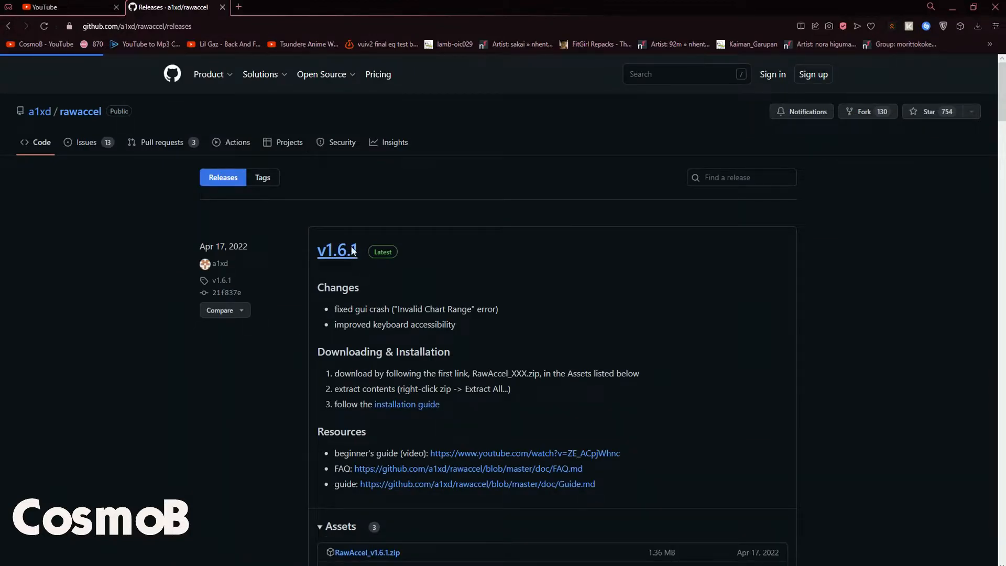
{"action": "scroll", "coordinate": [421, 308], "scroll_direction": "down", "scroll_amount": 3}
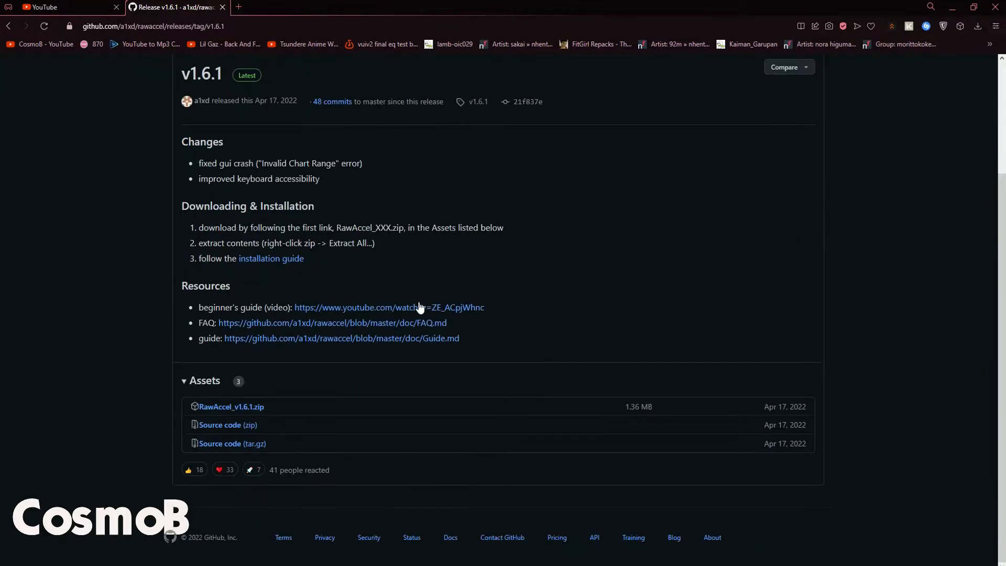
{"action": "left_click", "coordinate": [241, 409]}
{"action": "left_click", "coordinate": [454, 278]}
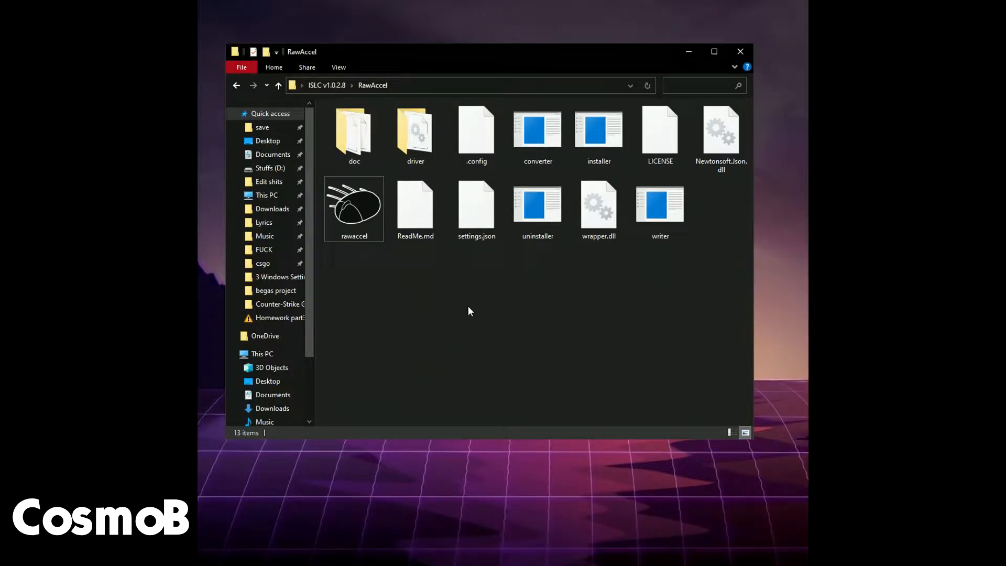
Step: Launch the rawaccel application from the extracted RawAccel folder
{"action": "left_click_drag", "start_coordinate": [750, 280], "coordinate": [309, 100]}
{"action": "left_click", "coordinate": [715, 310]}
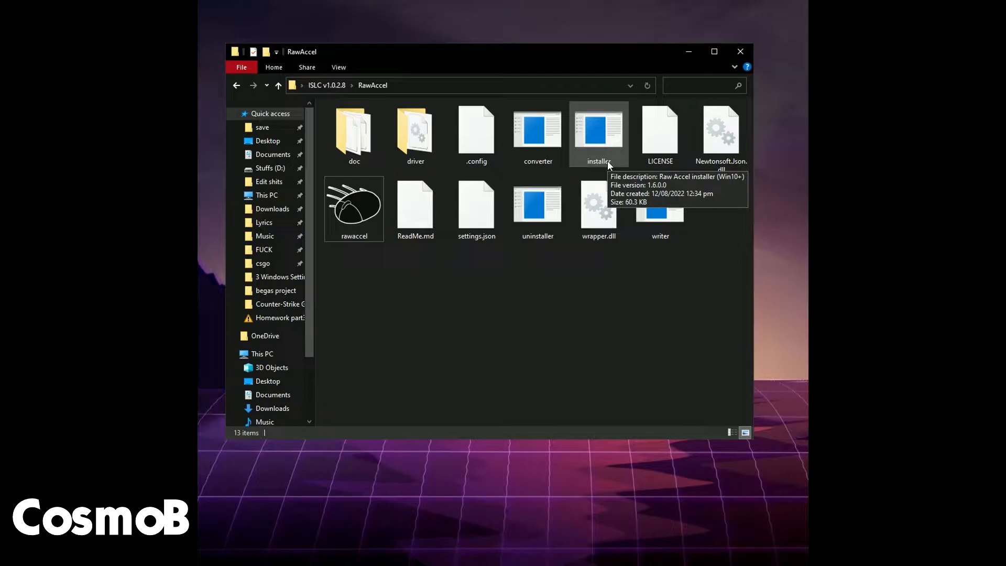
{"action": "left_click", "coordinate": [607, 161]}
{"action": "left_click", "coordinate": [354, 213]}
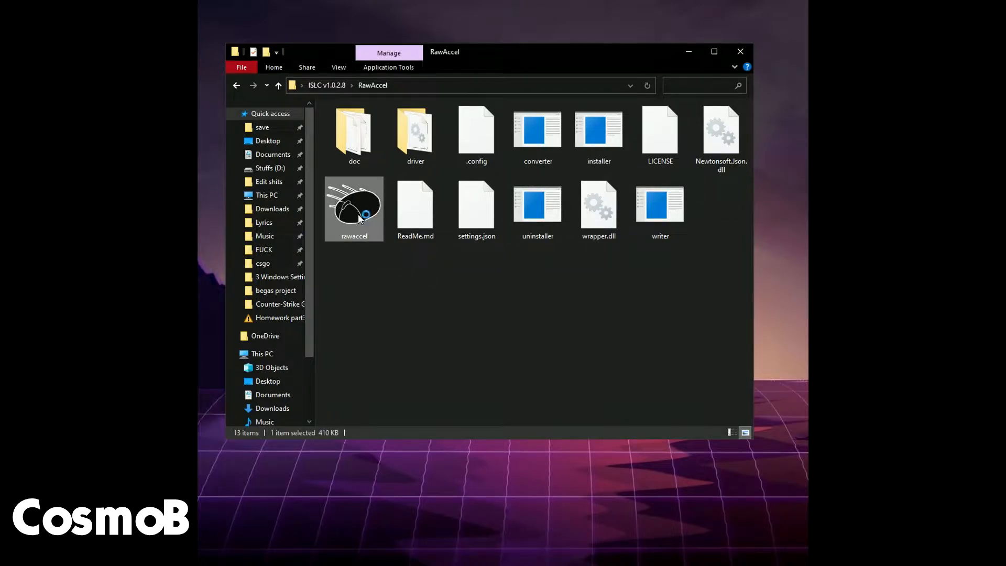
{"action": "double_click", "coordinate": [369, 225]}
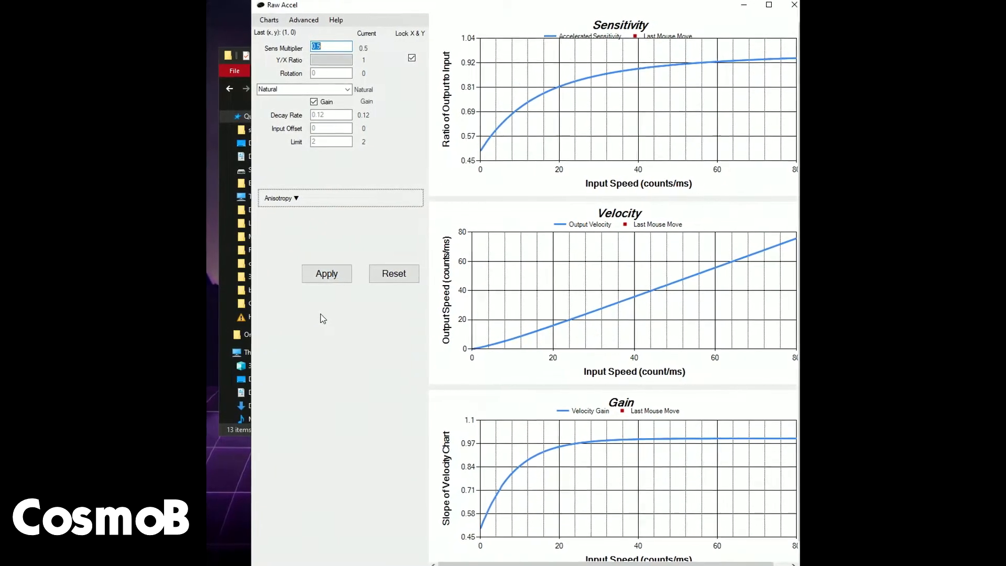
Step: Change the acceleration mode from Natural to Linear and apply the settings
{"action": "left_click", "coordinate": [267, 21]}
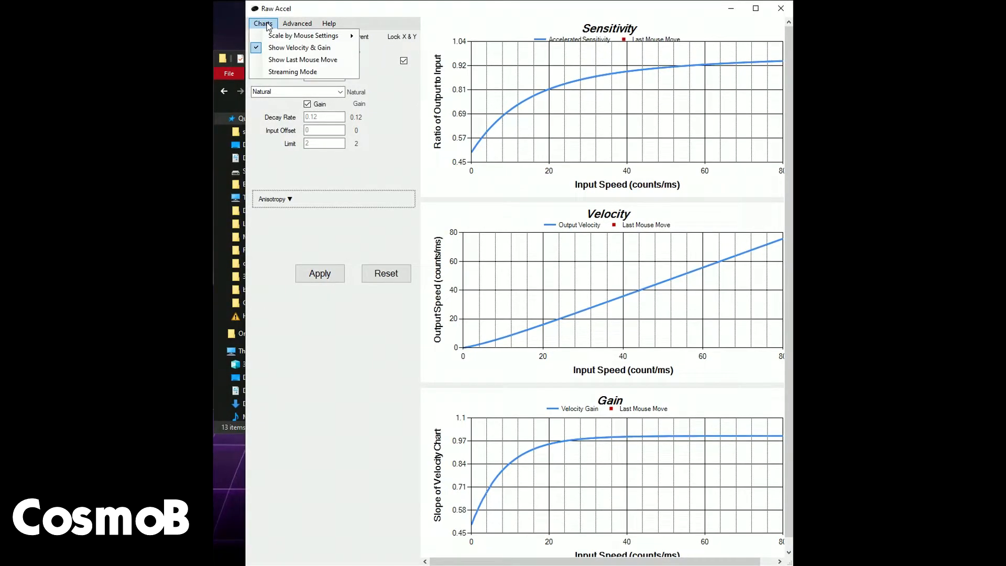
{"action": "left_click", "coordinate": [384, 160]}
{"action": "left_click", "coordinate": [339, 92]}
{"action": "left_click", "coordinate": [338, 92]}
{"action": "left_click", "coordinate": [273, 100]}
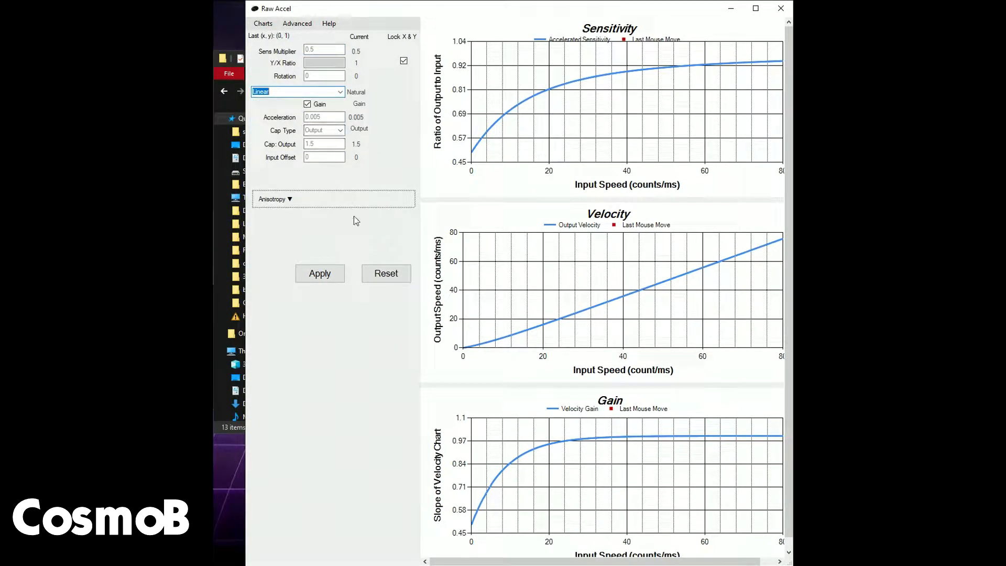
{"action": "left_click", "coordinate": [320, 273]}
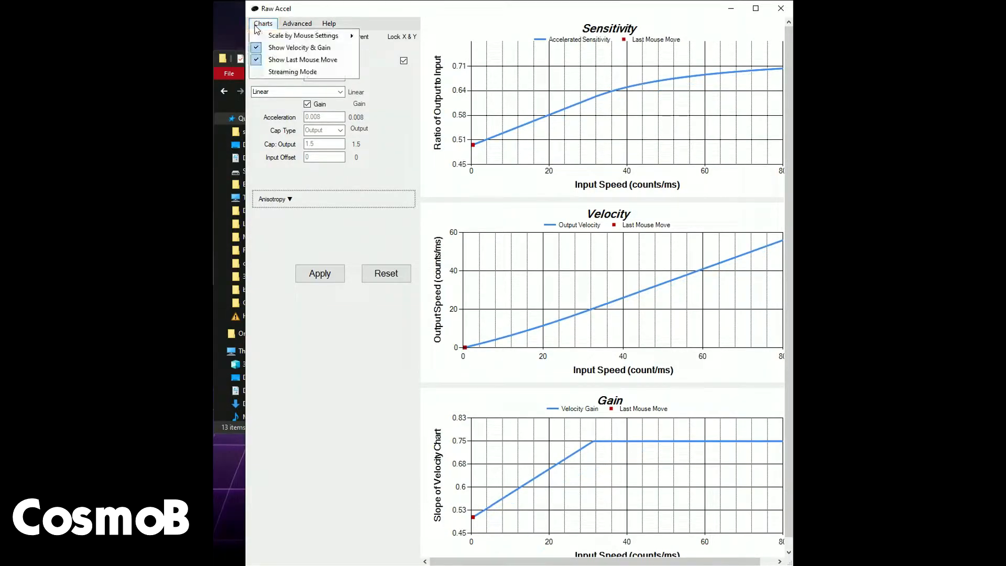
Step: Open the mouse DPI value used for scaling the charts
{"action": "left_click", "coordinate": [264, 23]}
{"action": "mouse_move", "coordinate": [283, 38]}
{"action": "left_click", "coordinate": [392, 44]}
{"action": "left_click", "coordinate": [264, 24]}
{"action": "left_click", "coordinate": [263, 23]}
{"action": "left_click", "coordinate": [264, 24]}
{"action": "mouse_move", "coordinate": [440, 42]}
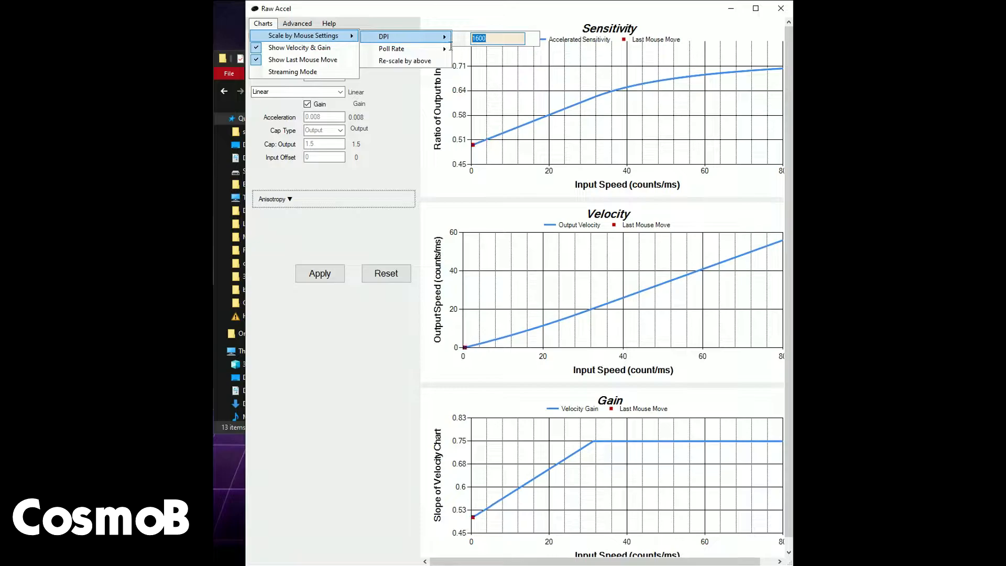
{"action": "left_click", "coordinate": [508, 41]}
Step: Open the poll rate value used for scaling the charts and apply the settings
{"action": "mouse_move", "coordinate": [398, 48]}
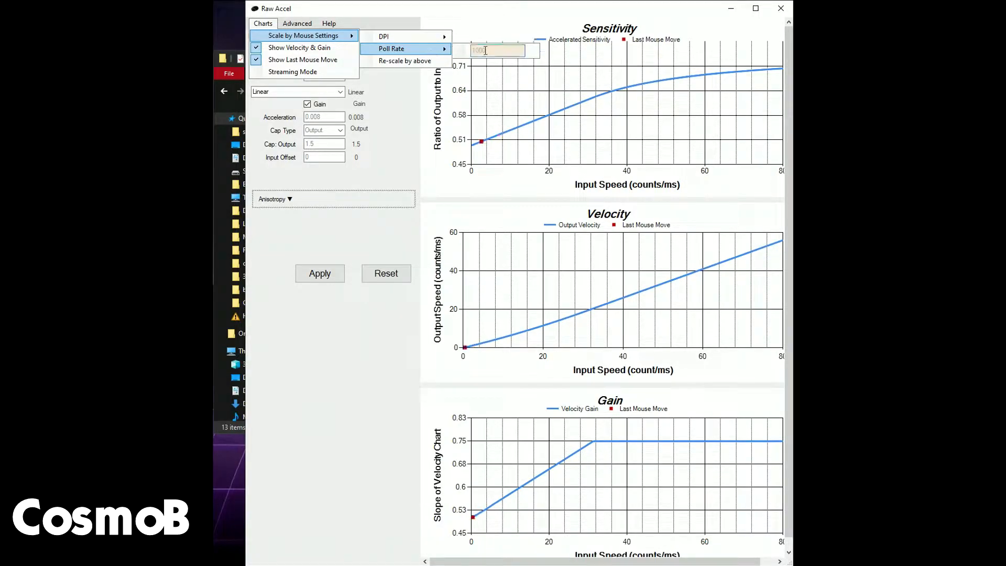
{"action": "left_click", "coordinate": [494, 51]}
{"action": "left_click_drag", "start_coordinate": [495, 51], "coordinate": [465, 46]}
{"action": "left_click", "coordinate": [319, 277]}
{"action": "left_click", "coordinate": [317, 276]}
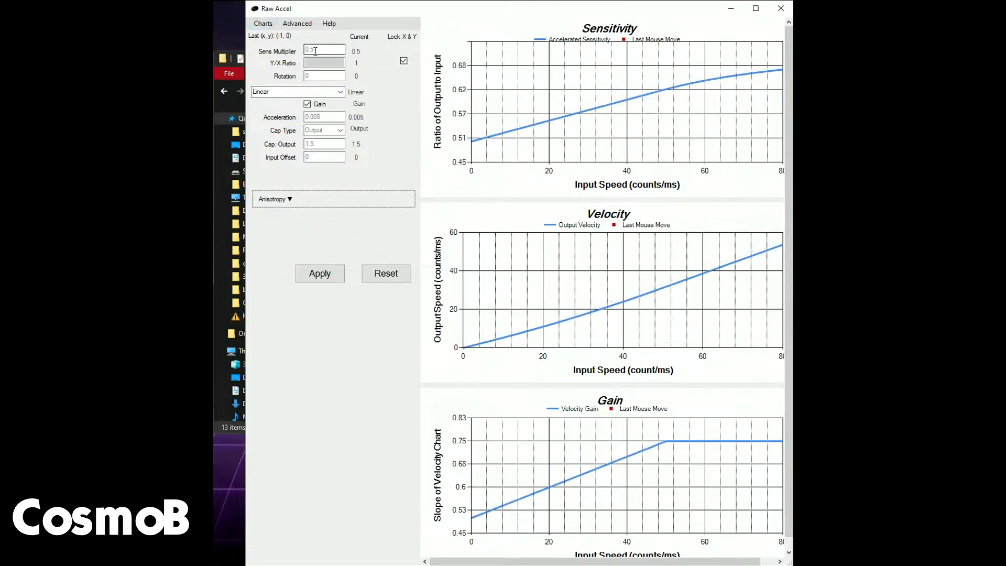
Step: Set the rotation to 6 and apply the settings
{"action": "left_click", "coordinate": [403, 61]}
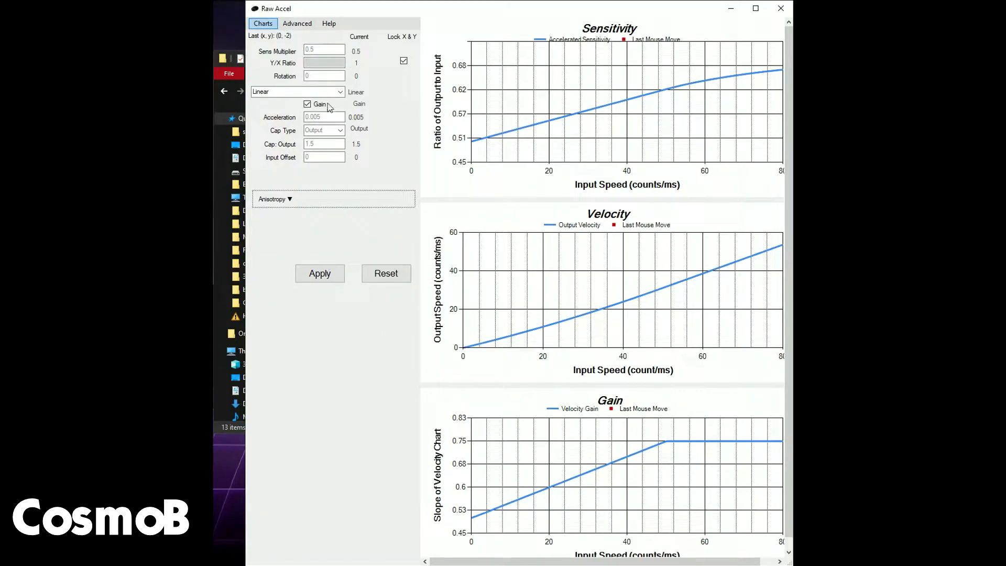
{"action": "double_click", "coordinate": [311, 77]}
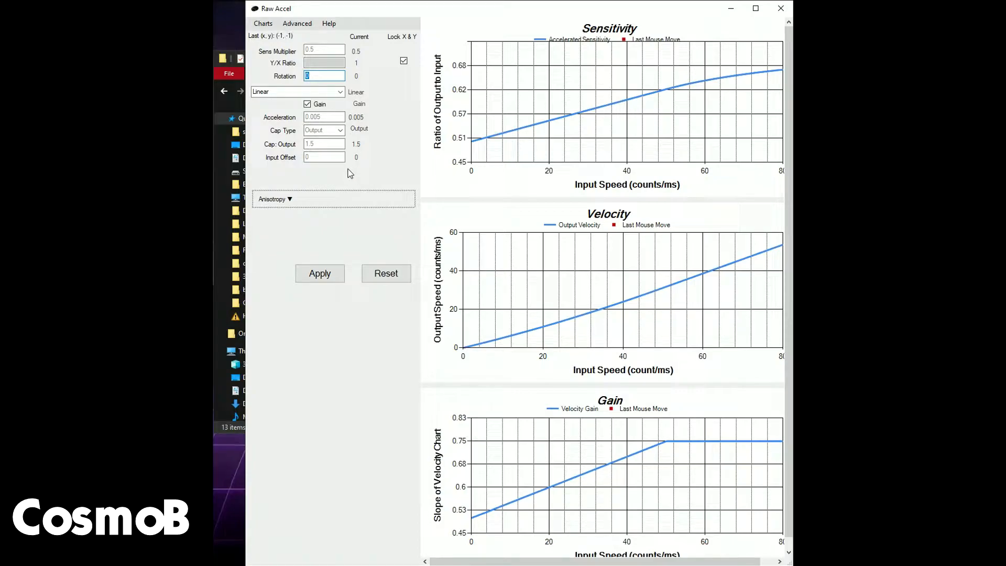
{"action": "left_click", "coordinate": [331, 273]}
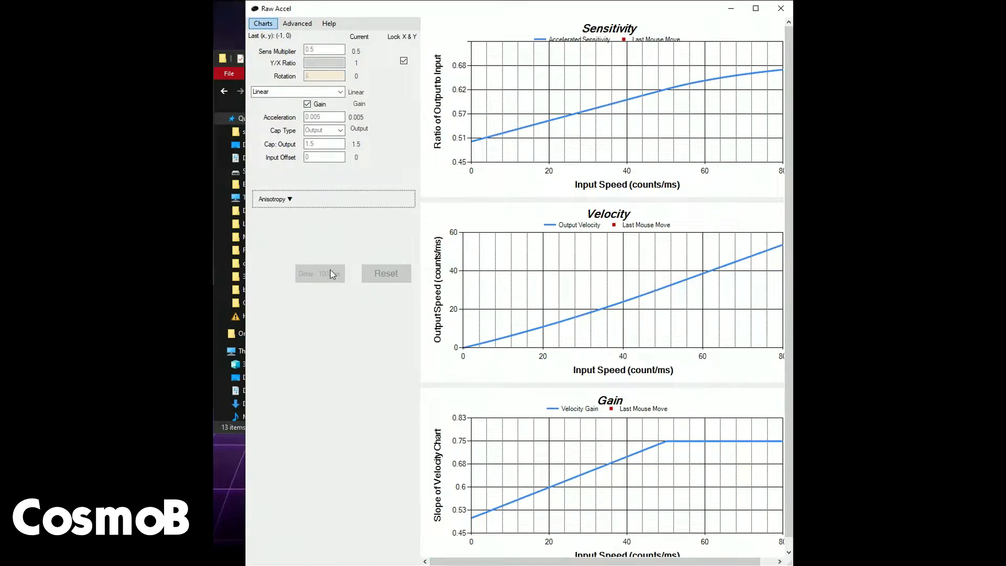
Step: Set the rotation to 0 and apply the settings
{"action": "left_click_drag", "start_coordinate": [315, 77], "coordinate": [278, 69]}
{"action": "type", "text": "0"}
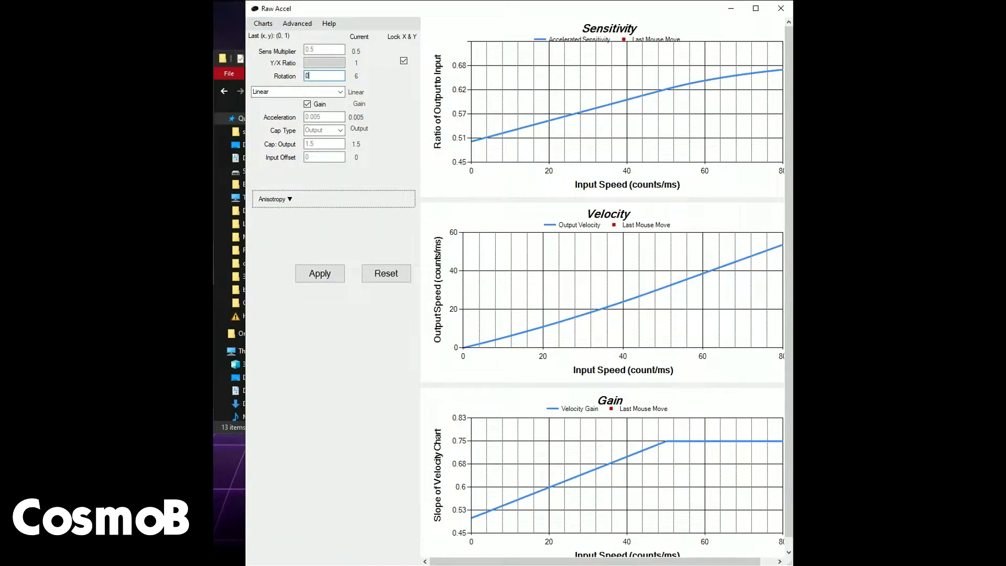
{"action": "left_click", "coordinate": [317, 269]}
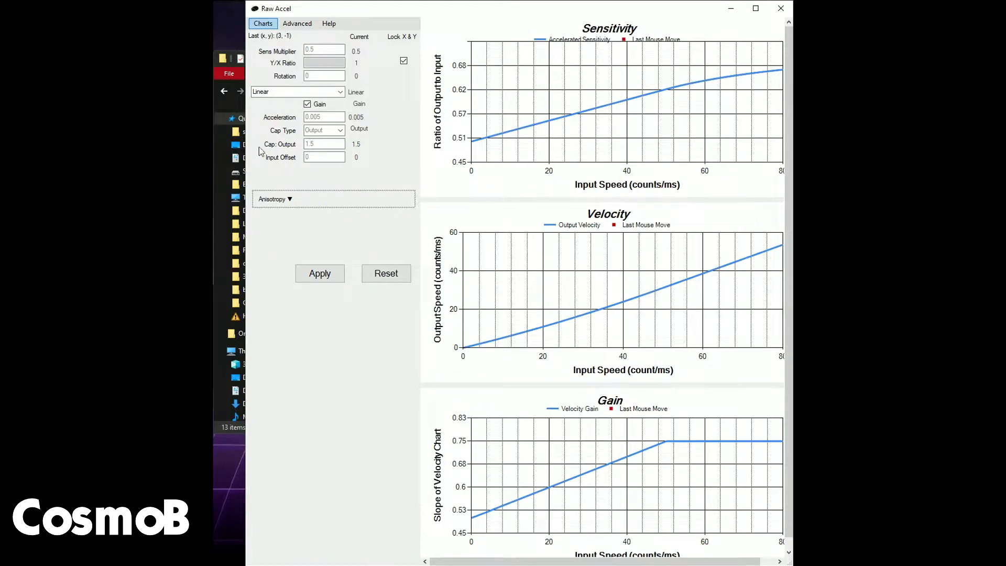
Step: Review the list of available acceleration modes
{"action": "left_click", "coordinate": [326, 77]}
{"action": "left_click", "coordinate": [340, 92]}
{"action": "left_click", "coordinate": [340, 93]}
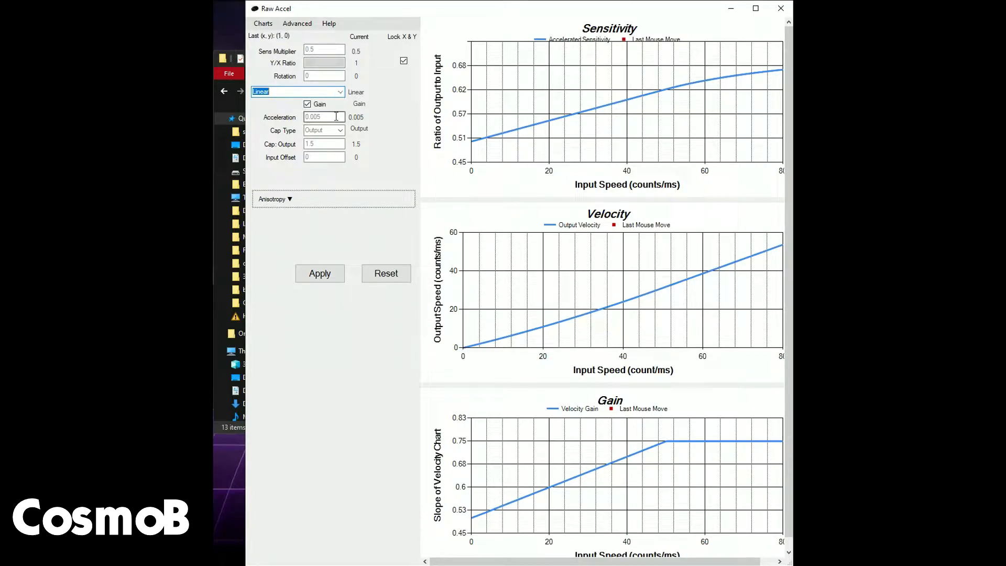
{"action": "left_click", "coordinate": [336, 117]}
{"action": "left_click", "coordinate": [340, 92]}
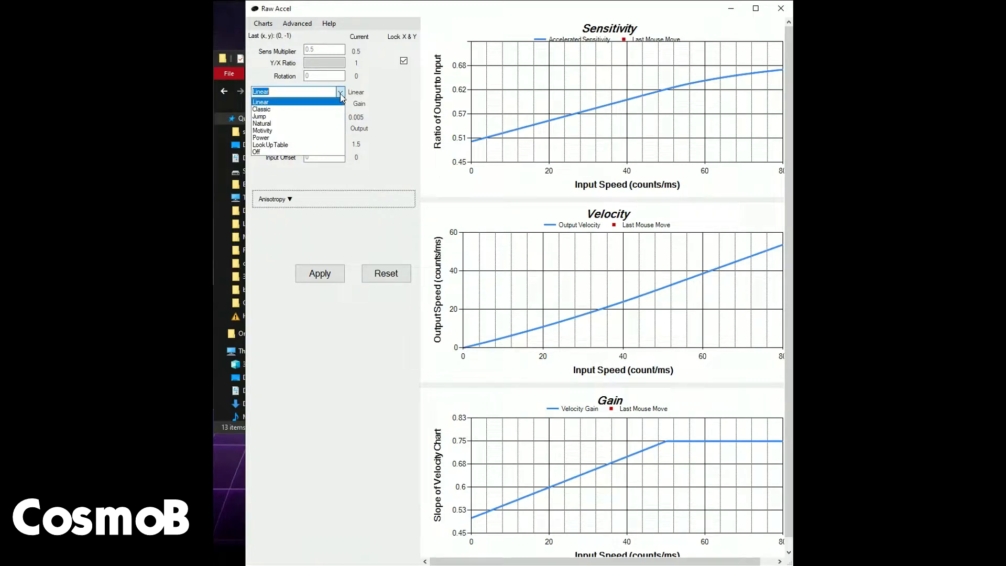
{"action": "left_click", "coordinate": [341, 93]}
{"action": "left_click", "coordinate": [341, 92]}
{"action": "left_click", "coordinate": [318, 102]}
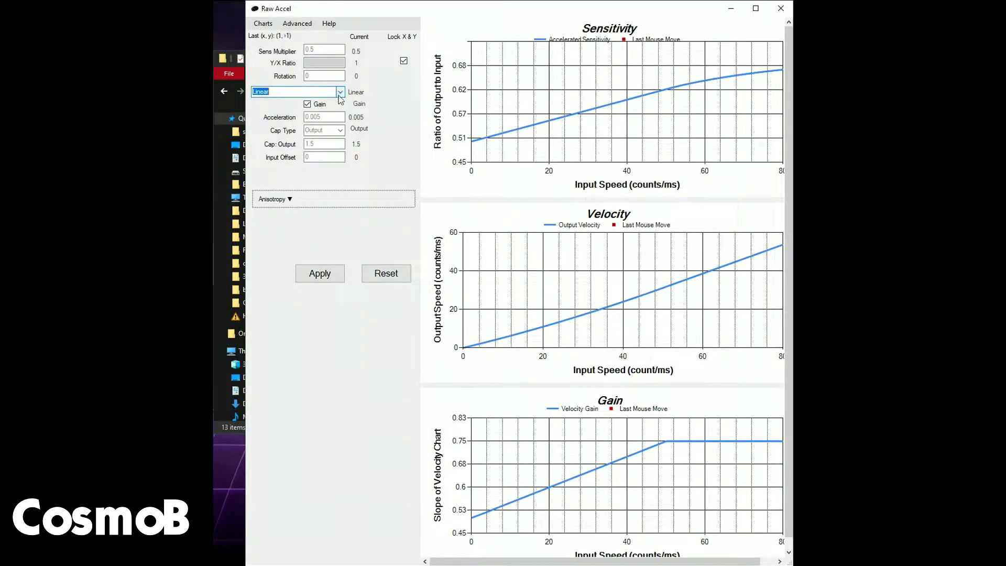
Step: Change the acceleration mode to Jump and apply the settings
{"action": "left_click", "coordinate": [340, 93]}
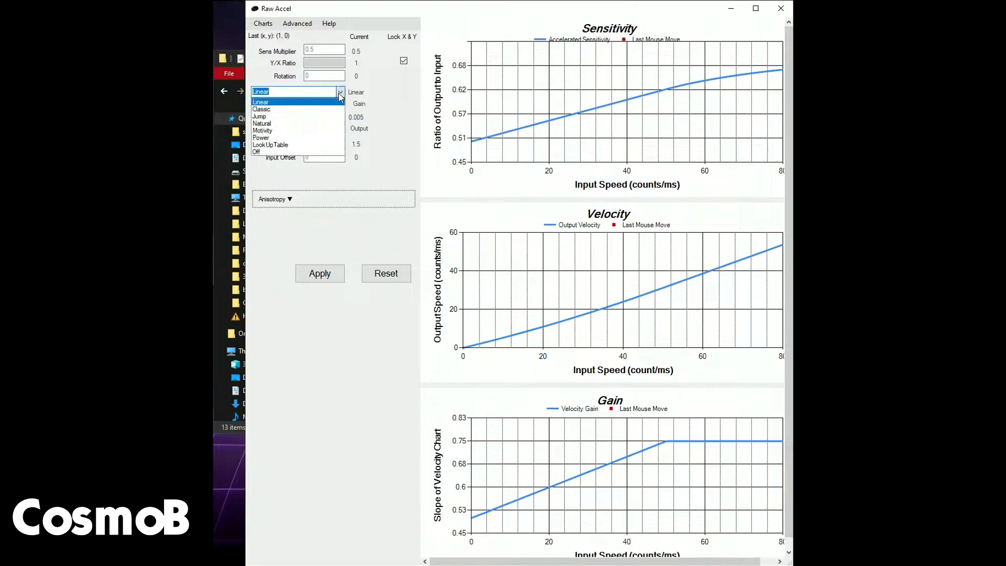
{"action": "left_click", "coordinate": [307, 116]}
{"action": "left_click", "coordinate": [320, 273]}
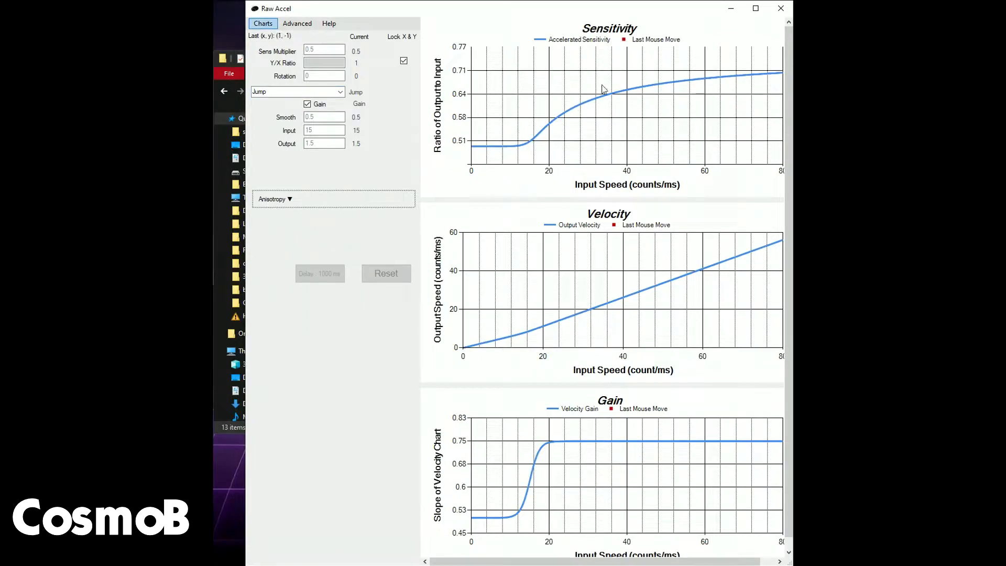
Step: Change the acceleration mode to Natural and apply the settings
{"action": "left_click", "coordinate": [341, 93]}
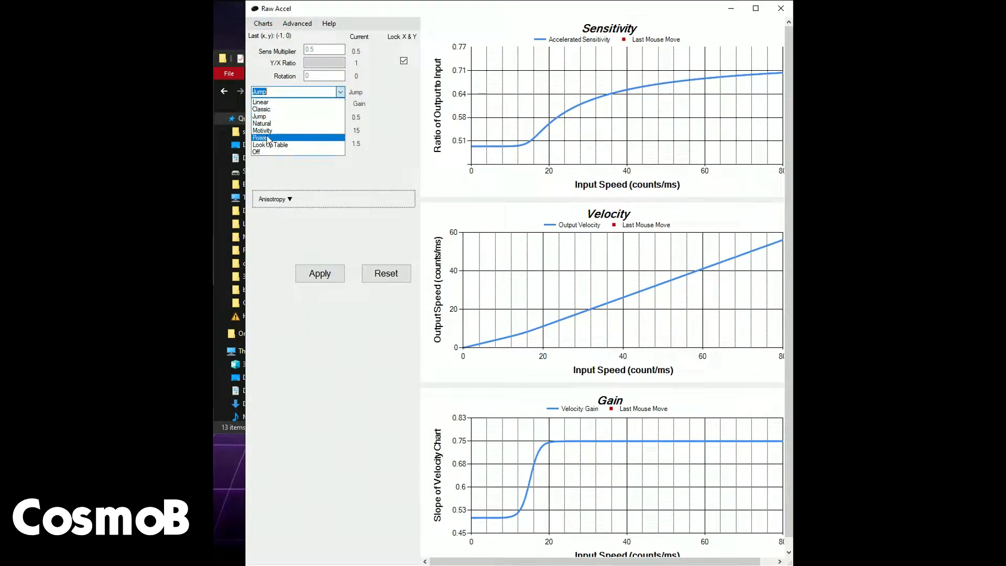
{"action": "left_click", "coordinate": [273, 131]}
{"action": "left_click", "coordinate": [320, 274]}
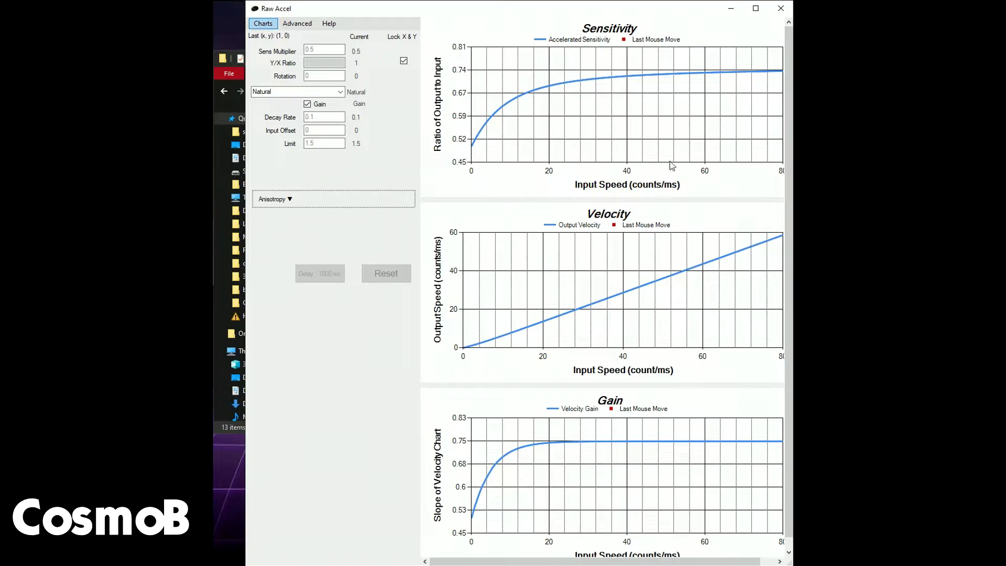
Step: Switch the acceleration mode back to Linear and apply the settings
{"action": "left_click", "coordinate": [341, 93]}
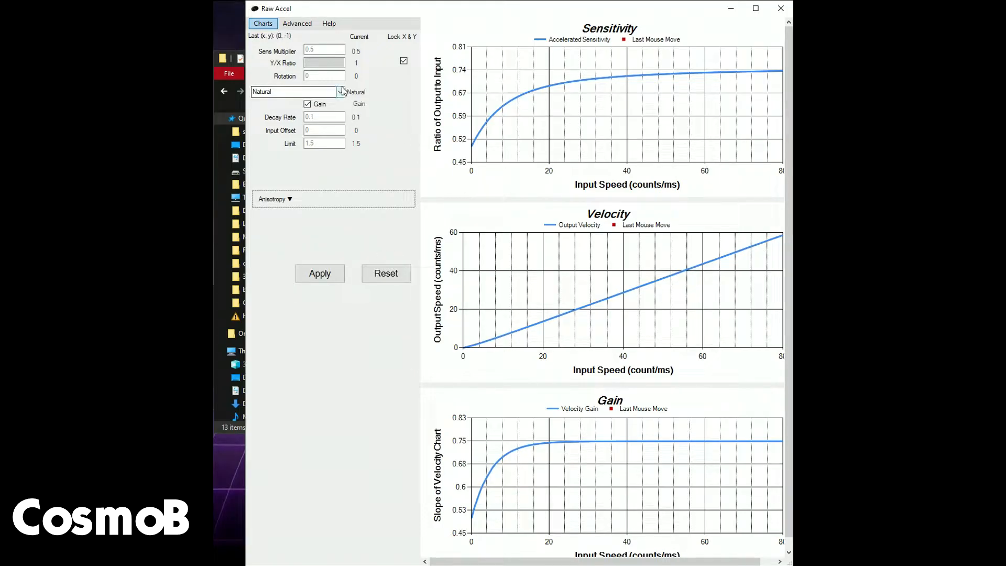
{"action": "left_click", "coordinate": [278, 103]}
{"action": "left_click", "coordinate": [319, 274]}
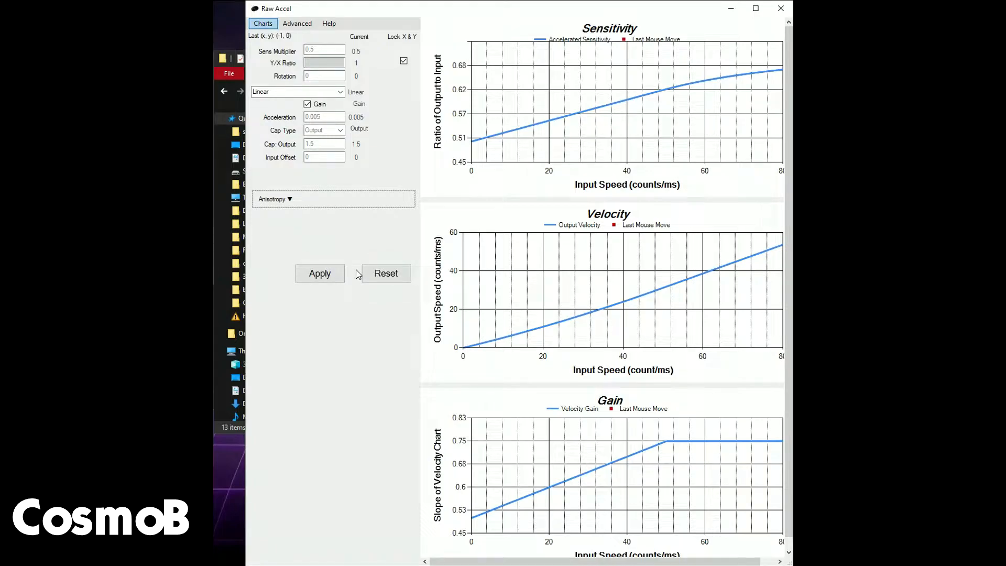
Step: Turn on the display of the last mouse move in the charts
{"action": "left_click", "coordinate": [262, 24]}
{"action": "left_click", "coordinate": [287, 60]}
Step: Set the output cap to 2 and apply the settings
{"action": "double_click", "coordinate": [314, 117]}
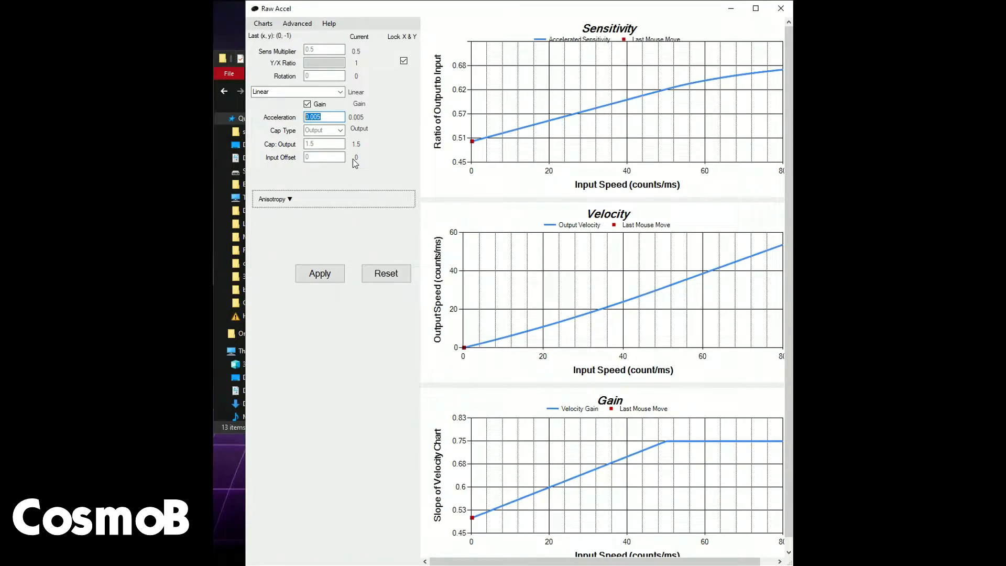
{"action": "key", "text": "BackSpace"}
{"action": "double_click", "coordinate": [311, 144]}
{"action": "type", "text": "2"}
{"action": "left_click", "coordinate": [323, 271]}
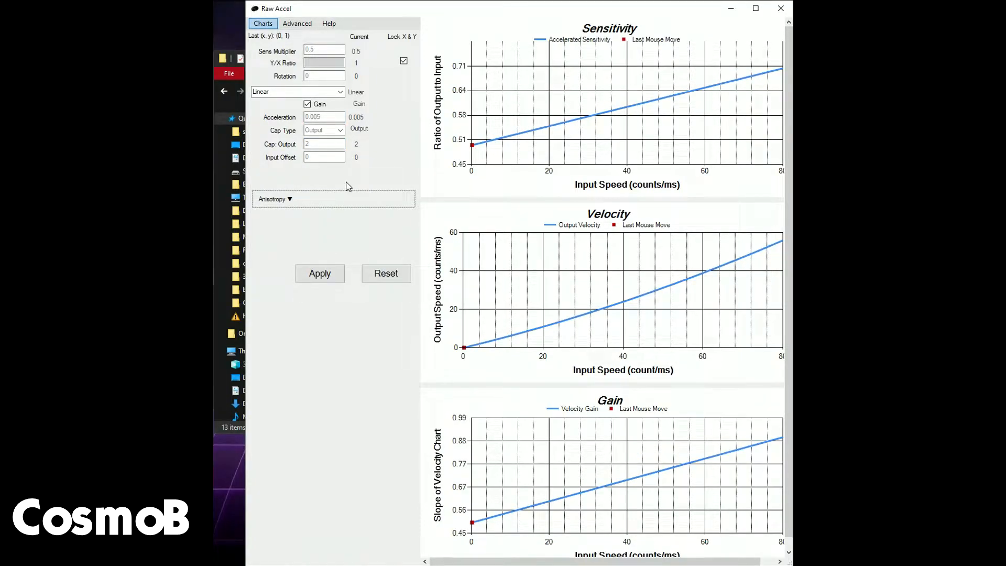
Step: Set the acceleration to 0.008 and apply the settings
{"action": "left_click", "coordinate": [321, 51]}
{"action": "left_click", "coordinate": [333, 144]}
{"action": "left_click", "coordinate": [335, 119]}
{"action": "key", "text": "BackSpace"}
{"action": "type", "text": "8"}
{"action": "left_click", "coordinate": [319, 274]}
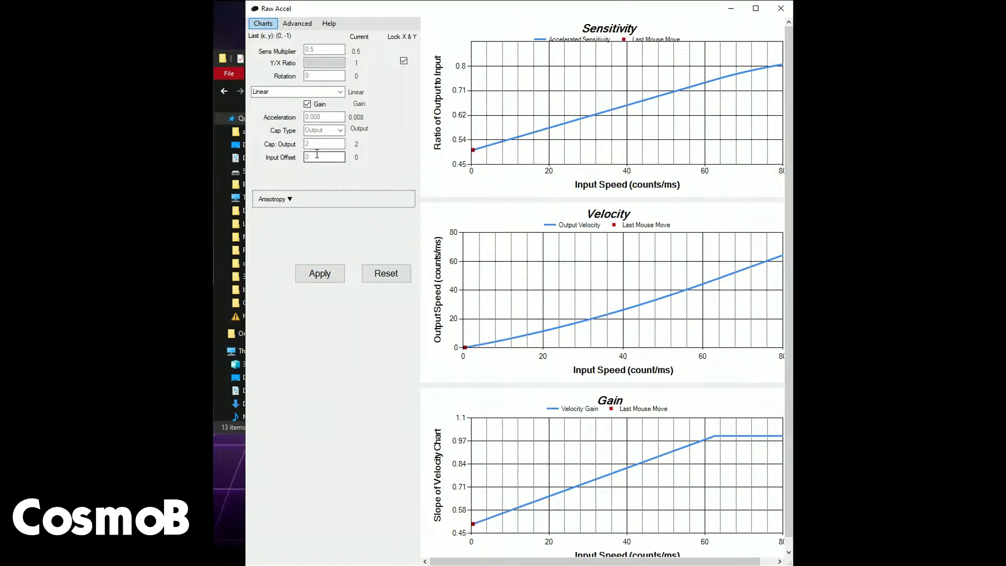
Step: Set the output cap to 1.5 and apply the settings
{"action": "left_click", "coordinate": [333, 146]}
{"action": "type", "text": "5"}
{"action": "key", "text": "Tab"}
{"action": "left_click", "coordinate": [327, 279]}
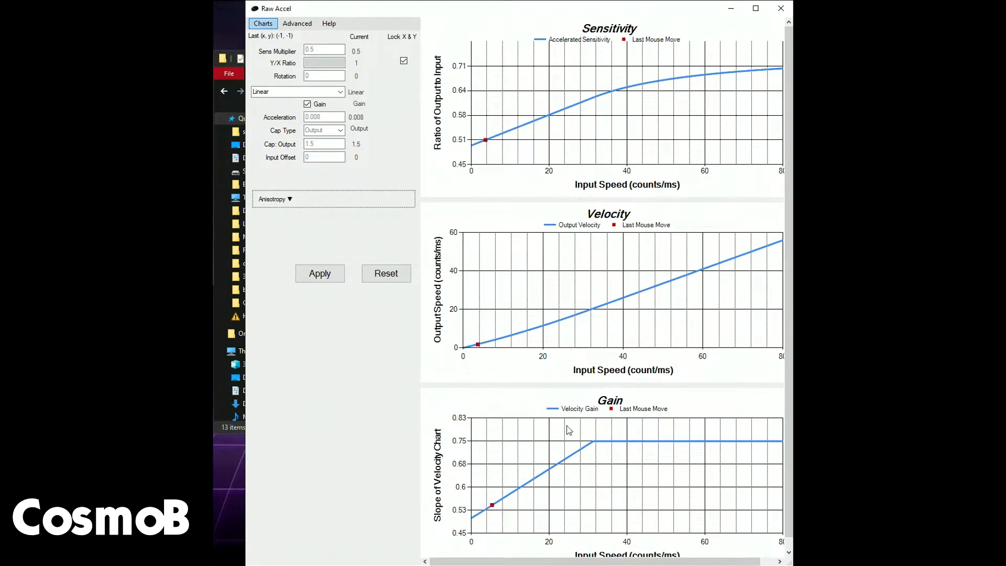
Step: Set the input offset to 5 and apply the settings
{"action": "scroll", "coordinate": [588, 429], "scroll_direction": "down", "scroll_amount": 1}
{"action": "left_click", "coordinate": [324, 157]}
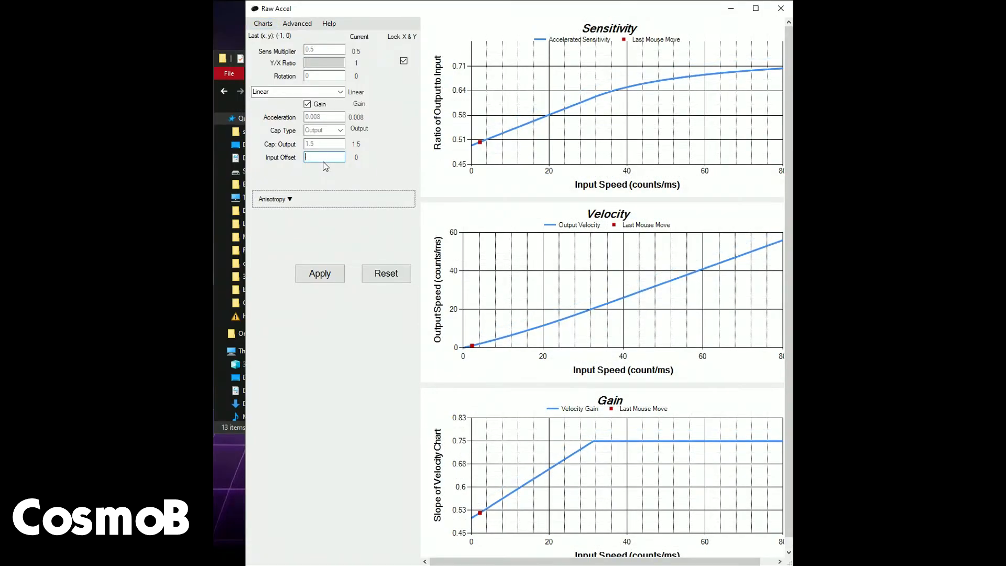
{"action": "left_click", "coordinate": [334, 279]}
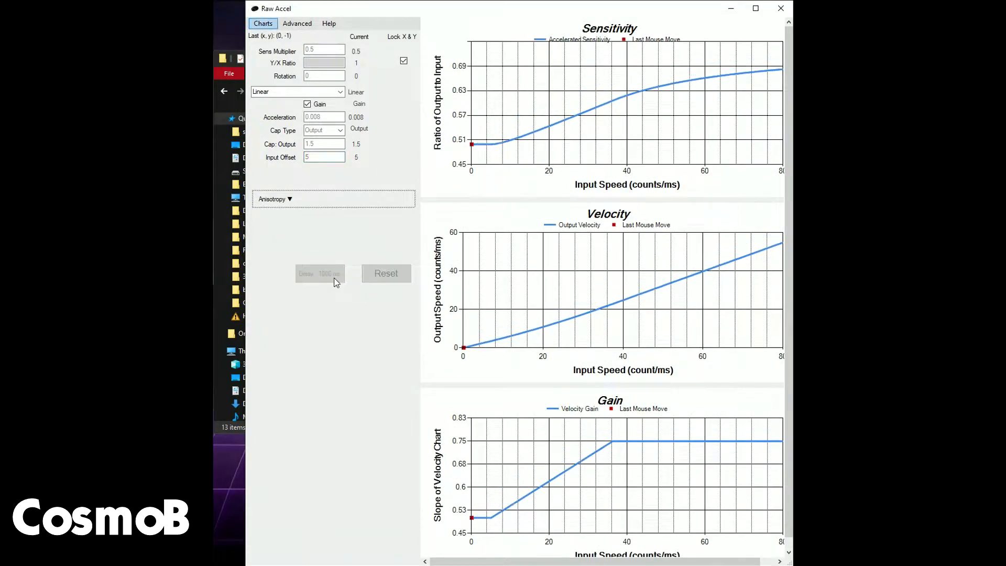
Step: Set the input offset to 7 and apply the settings
{"action": "double_click", "coordinate": [325, 159]}
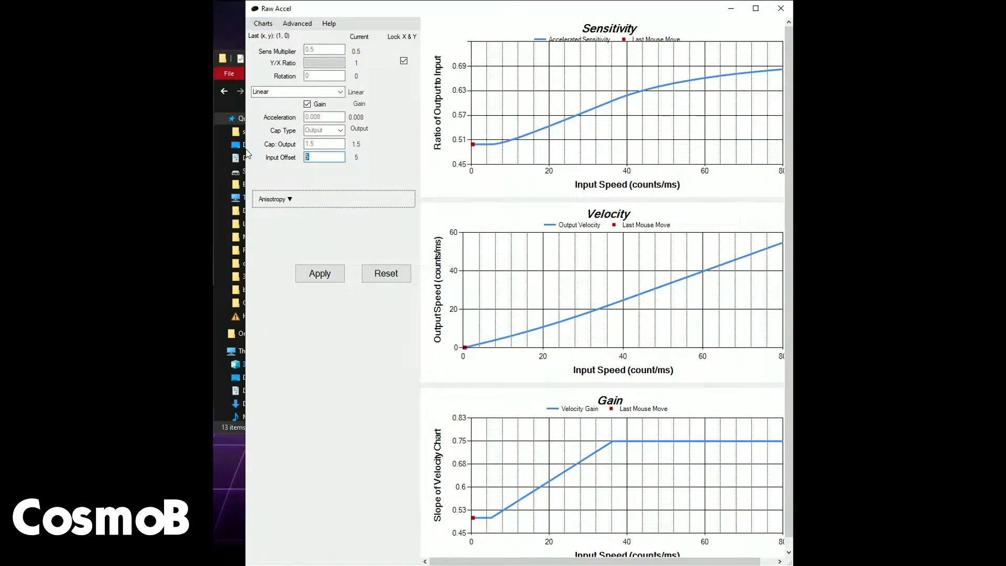
{"action": "left_click", "coordinate": [319, 276]}
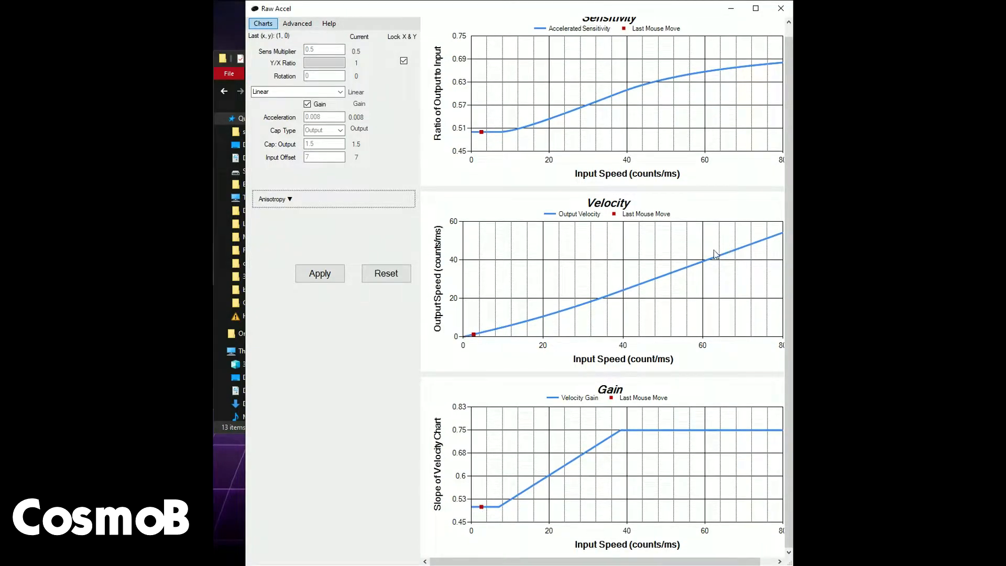
{"action": "scroll", "coordinate": [655, 97], "scroll_direction": "down", "scroll_amount": 1}
{"action": "left_click", "coordinate": [263, 23]}
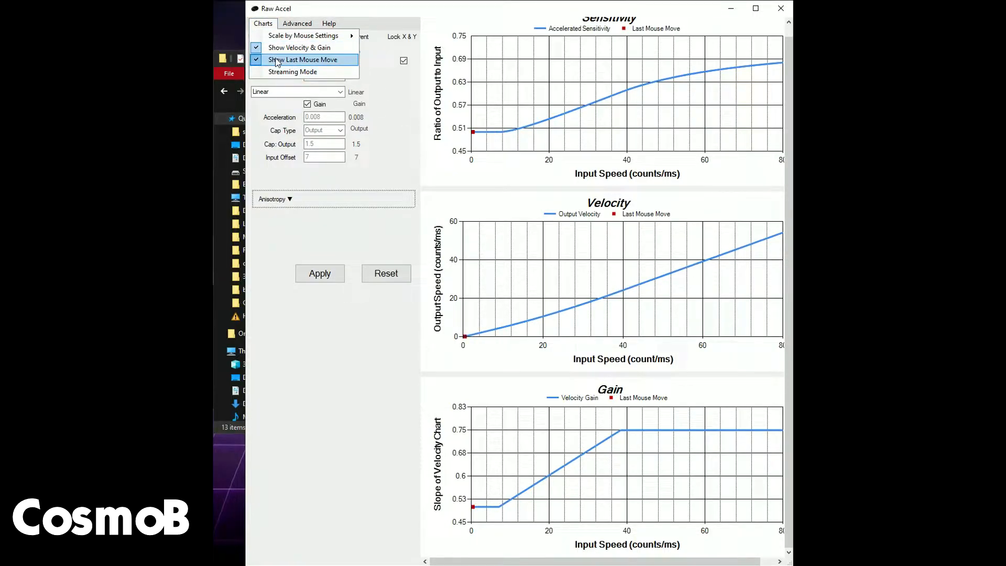
{"action": "left_click", "coordinate": [374, 239]}
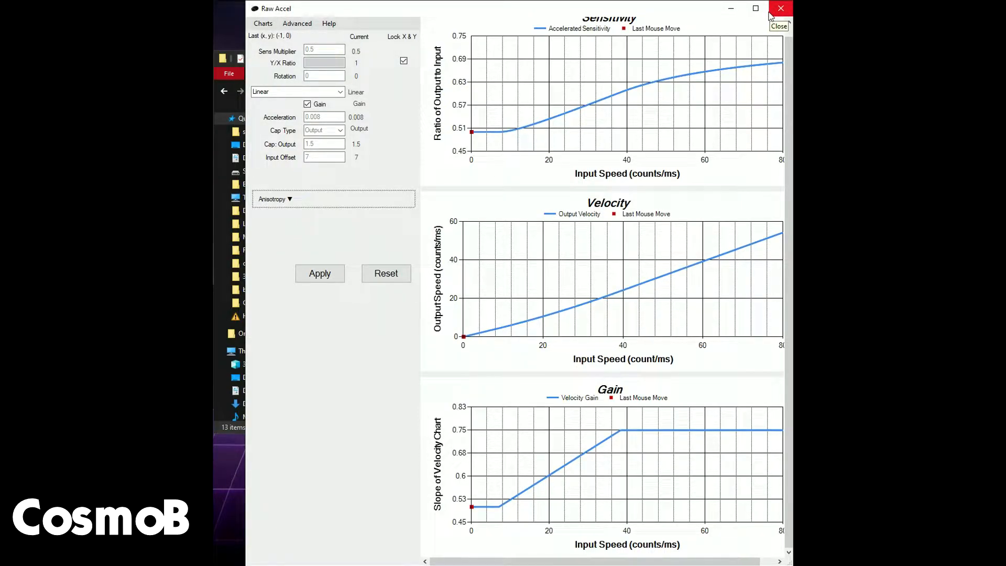
{"action": "left_click", "coordinate": [262, 23]}
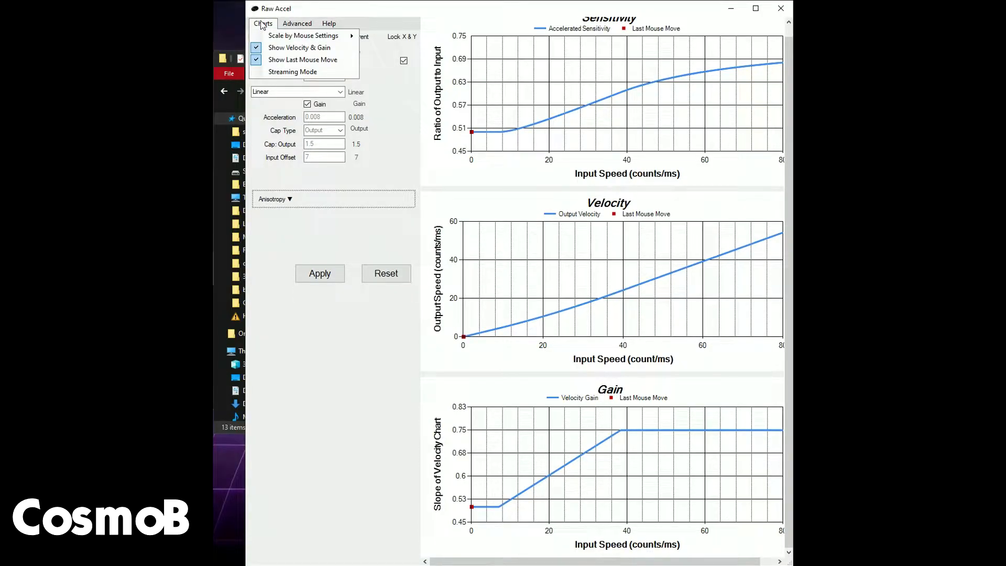
{"action": "left_click", "coordinate": [545, 162]}
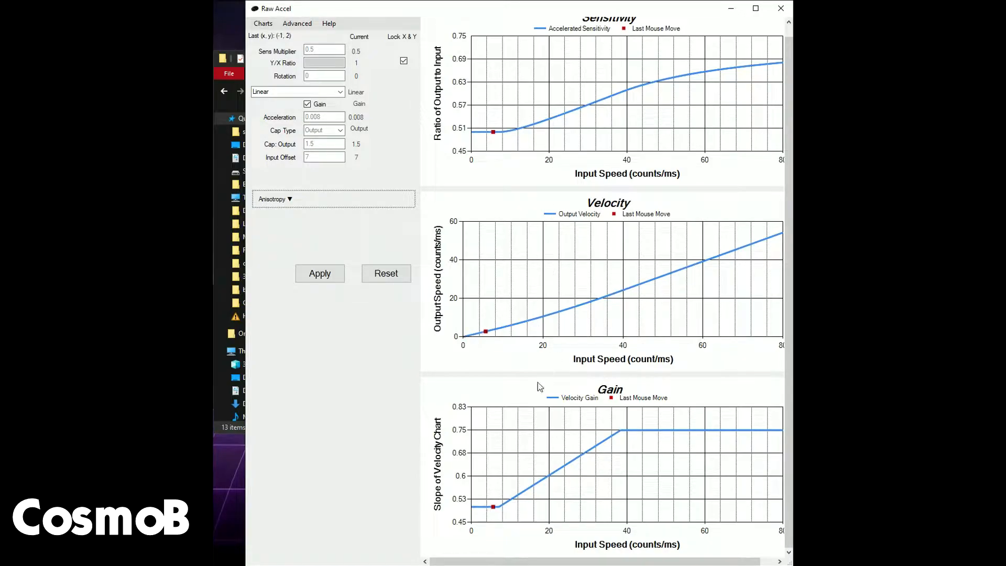
Step: Set the input offset to 0 and apply the settings
{"action": "double_click", "coordinate": [320, 157]}
{"action": "key", "text": "BackSpace"}
{"action": "key", "text": "Return"}
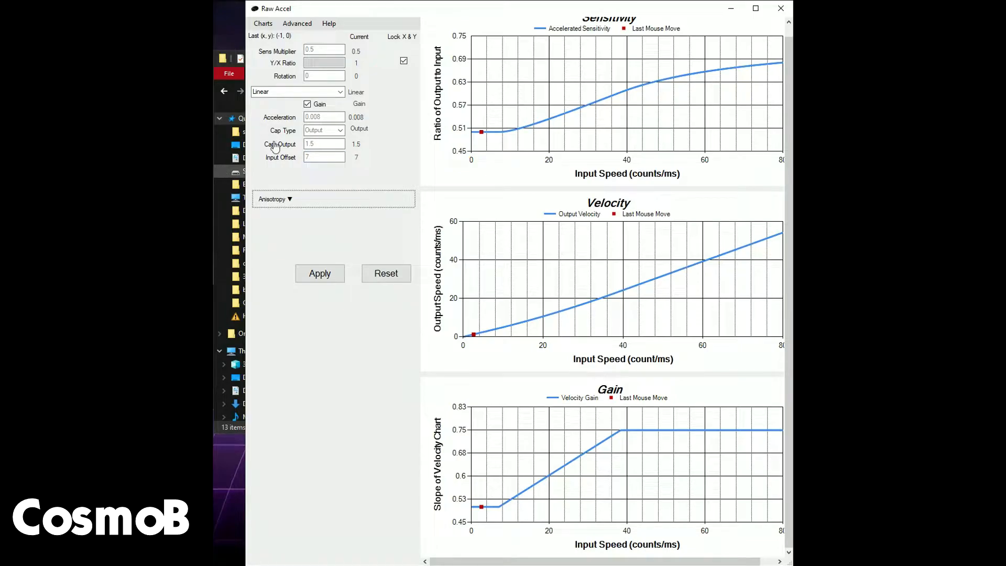
{"action": "type", "text": "0"}
{"action": "left_click", "coordinate": [310, 275]}
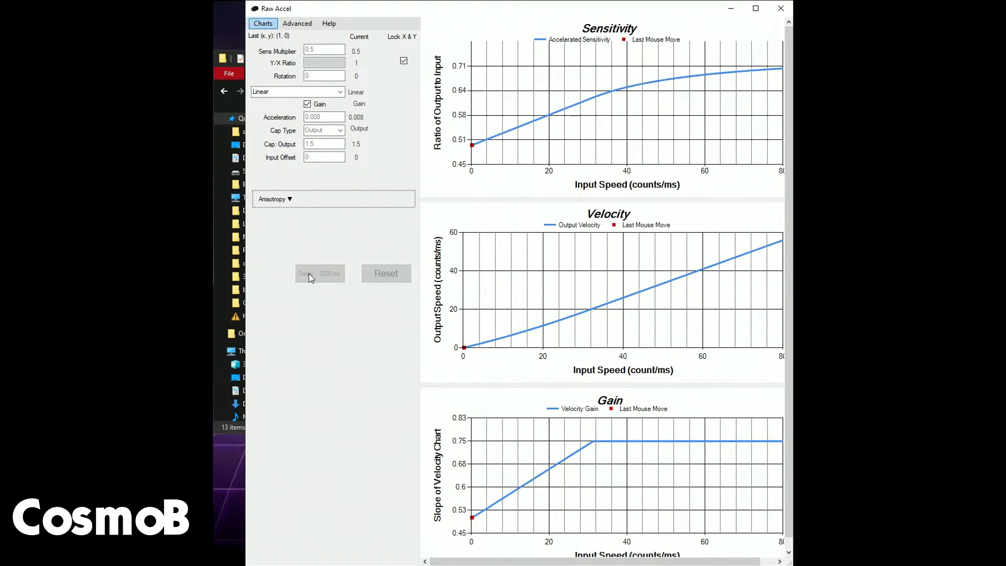
Step: Set the input offset to 1 and apply the settings
{"action": "left_click_drag", "start_coordinate": [321, 156], "coordinate": [233, 161]}
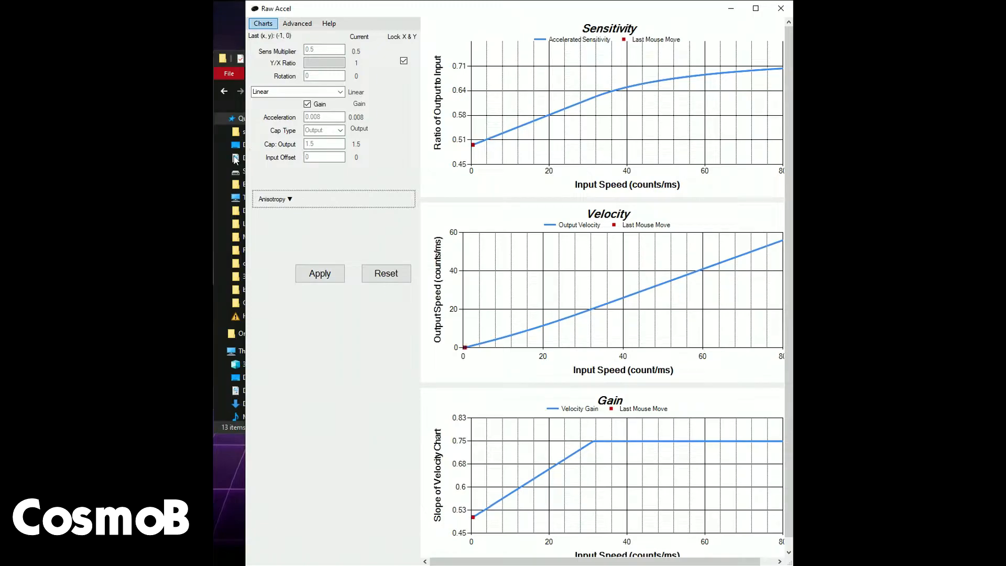
{"action": "type", "text": "1"}
{"action": "left_click", "coordinate": [314, 272]}
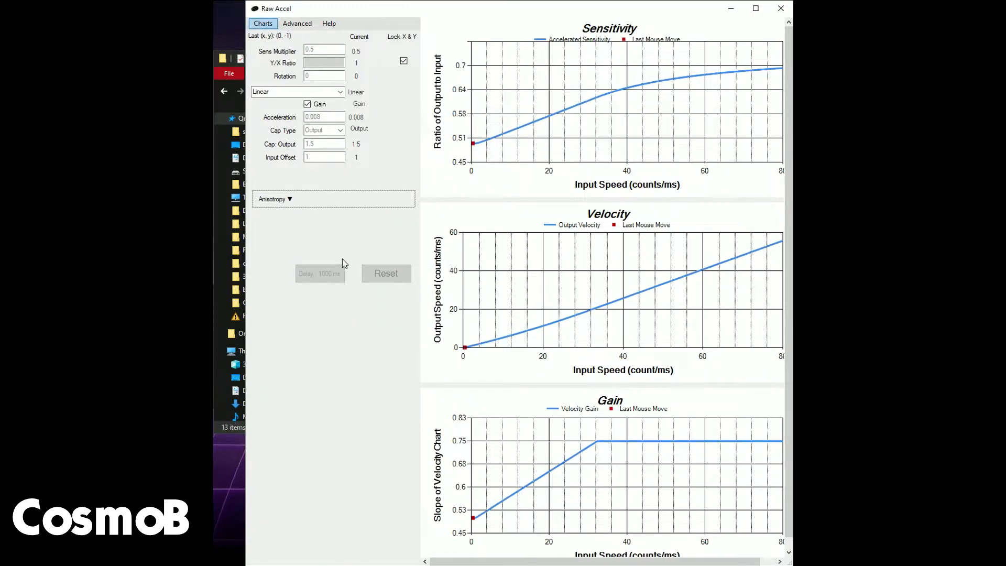
Step: Return the input offset to 0 and apply the settings
{"action": "left_click_drag", "start_coordinate": [319, 157], "coordinate": [216, 159]}
{"action": "type", "text": "0"}
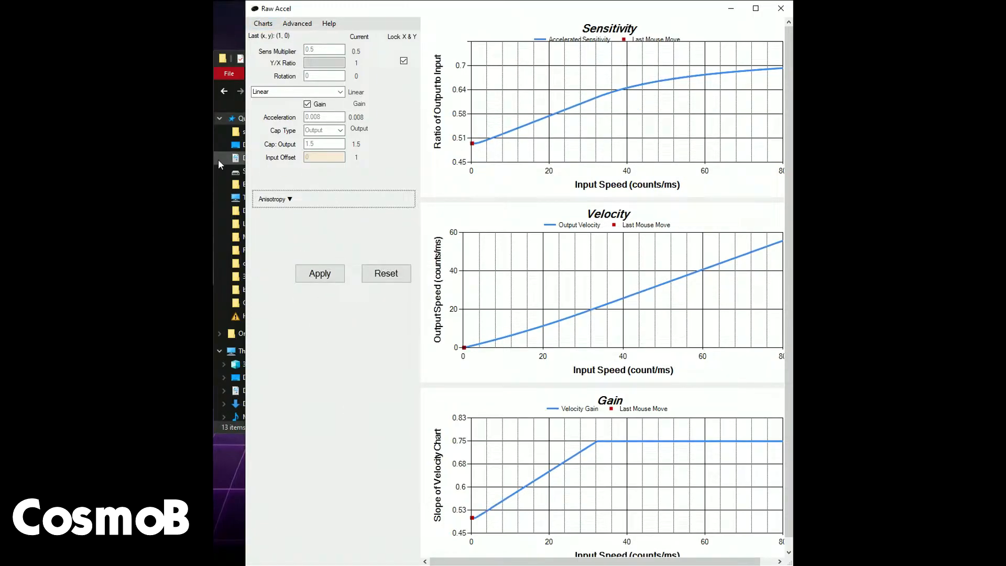
{"action": "left_click", "coordinate": [323, 272]}
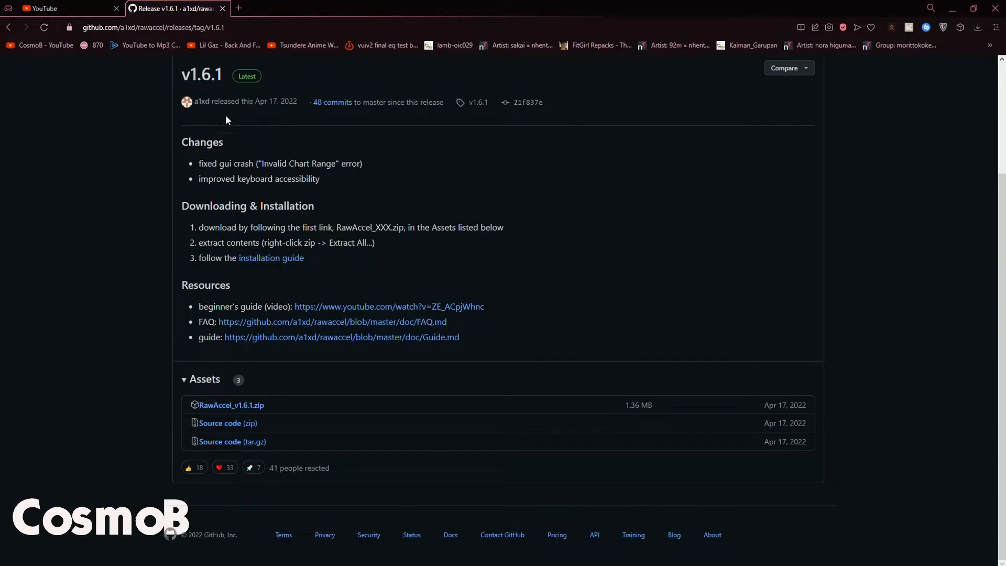
Step: Switch to the web browser and open a new tab
{"action": "left_click", "coordinate": [238, 9]}
{"action": "type", "text": "pornh"}
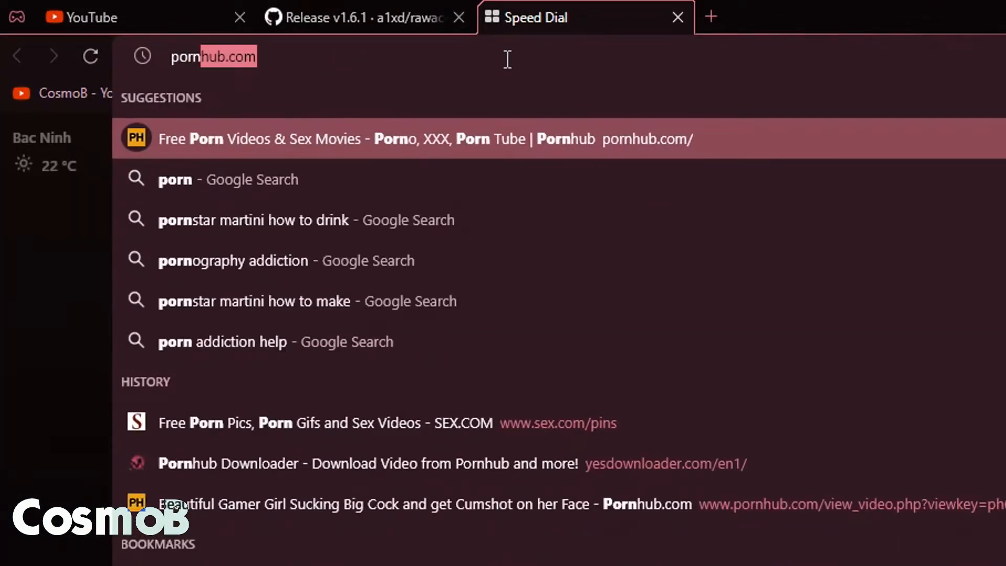
{"action": "key", "text": "BackSpace"}
{"action": "key", "text": "BackSpace"}
{"action": "key", "text": "BackSpace"}
{"action": "key", "text": "BackSpace"}
{"action": "key", "text": "BackSpace"}
{"action": "key", "text": "BackSpace"}
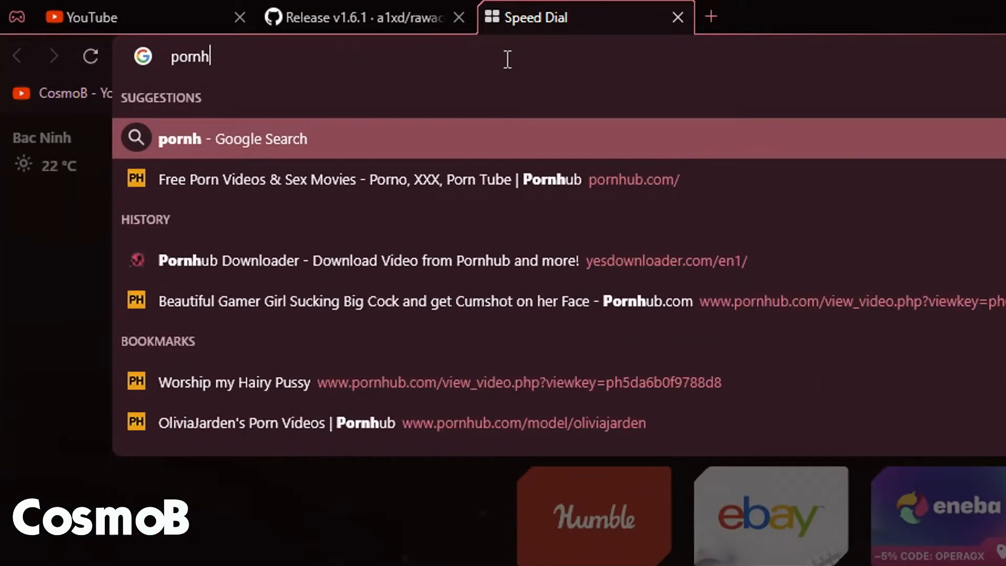
{"action": "type", "text": "m,"}
{"action": "key", "text": "BackSpace"}
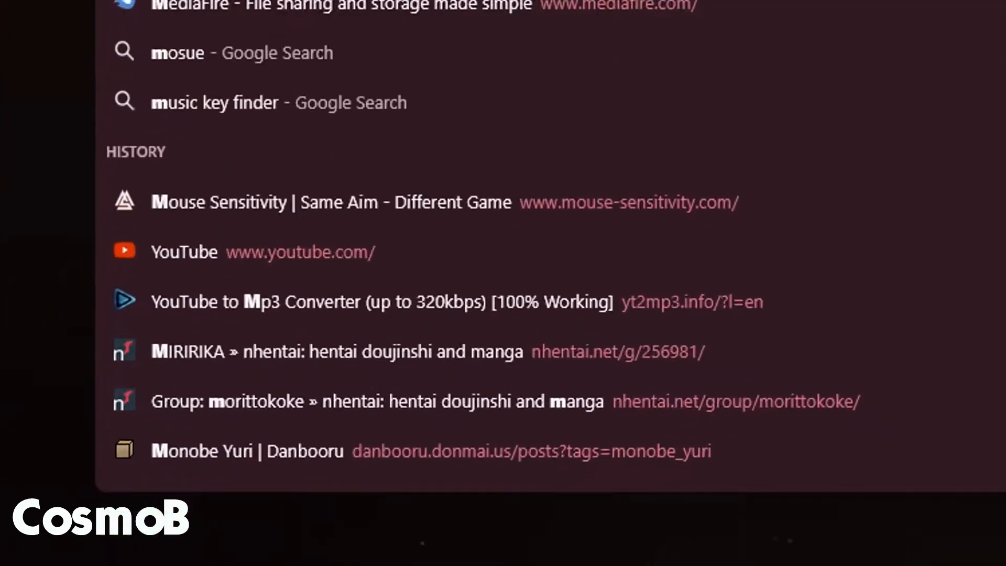
{"action": "type", "text": "ous"}
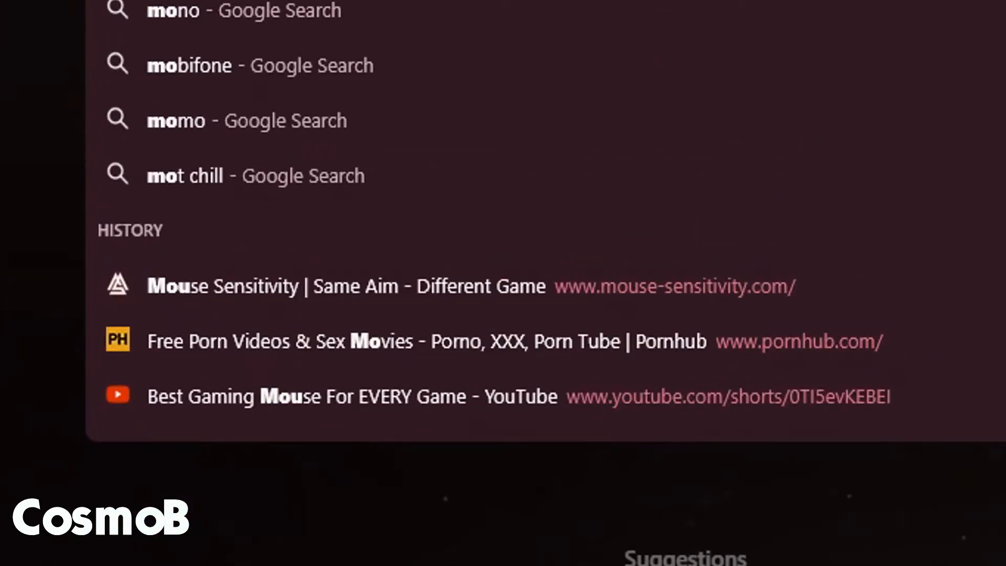
{"action": "key", "text": "BackSpace"}
{"action": "key", "text": "BackSpace"}
{"action": "type", "text": "se"}
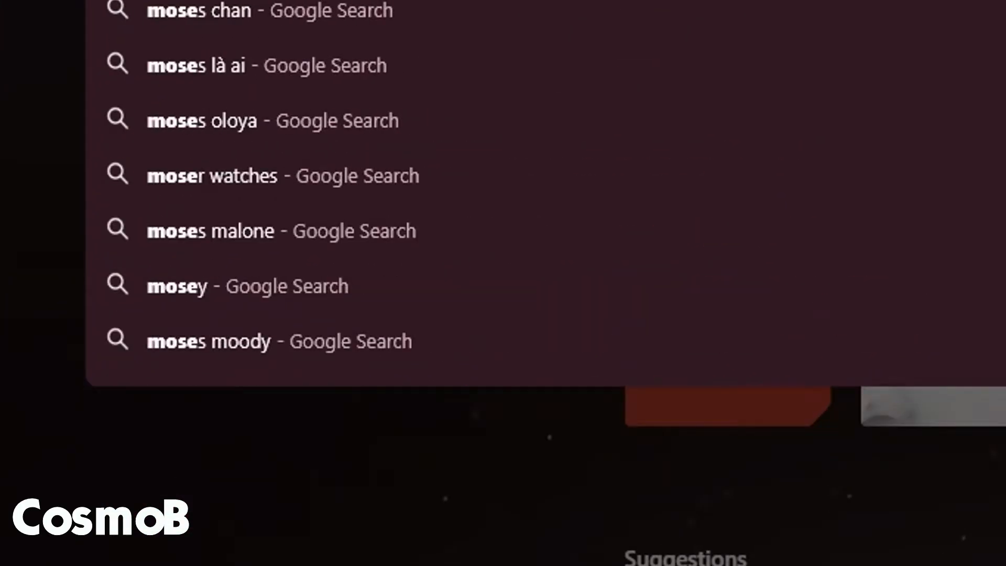
{"action": "key", "text": "BackSpace"}
{"action": "key", "text": "BackSpace"}
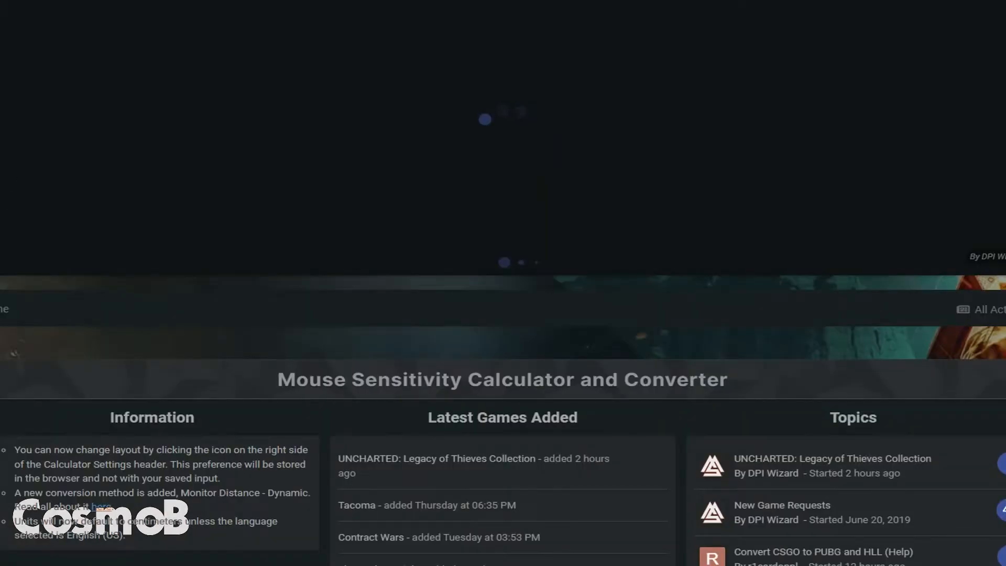
Step: Choose Counter-Strike: Global Offensive as the game to convert from in the sensitivity calculator
{"action": "scroll", "coordinate": [162, 217], "scroll_direction": "down", "scroll_amount": 7}
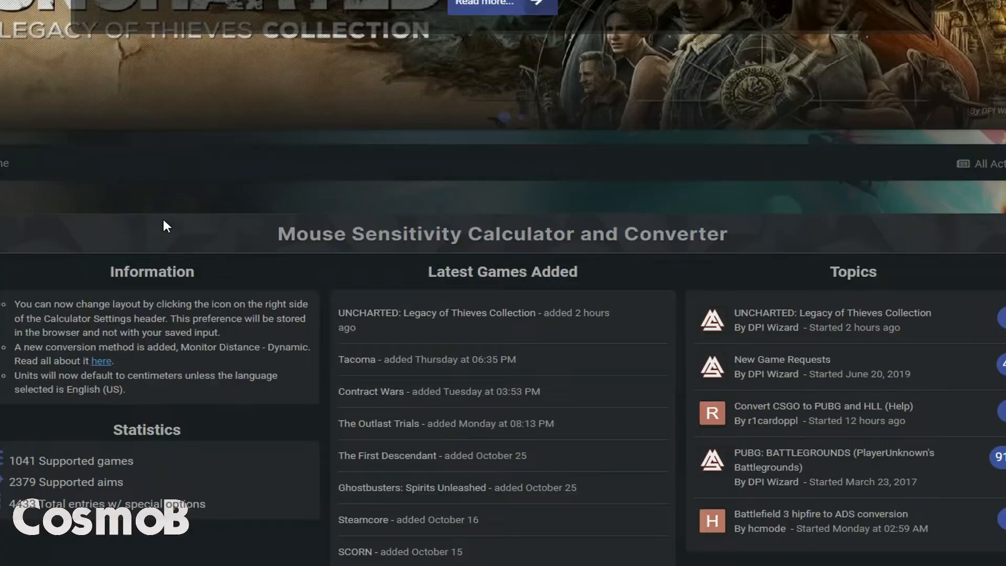
{"action": "scroll", "coordinate": [192, 234], "scroll_direction": "down", "scroll_amount": 9}
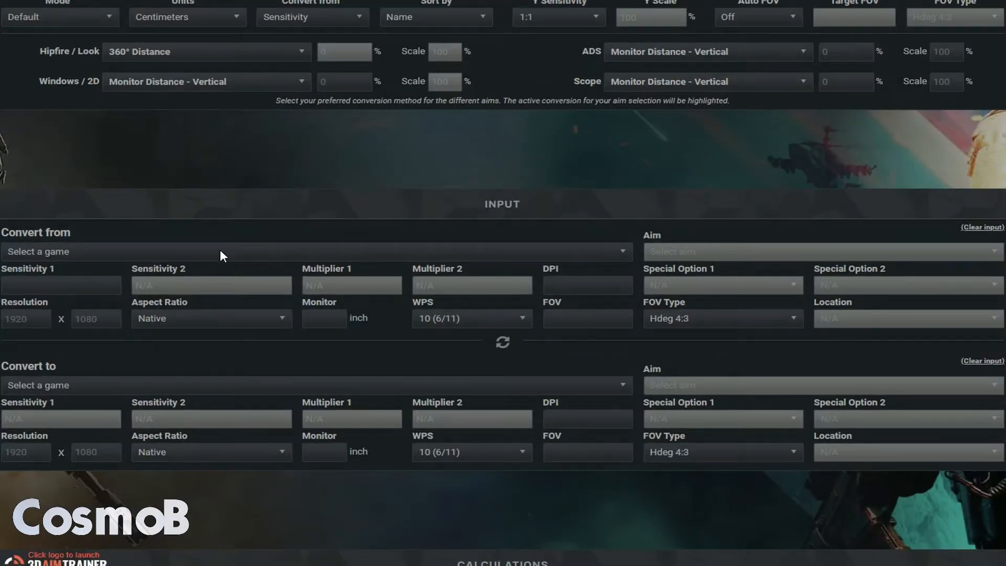
{"action": "scroll", "coordinate": [218, 248], "scroll_direction": "down", "scroll_amount": 1}
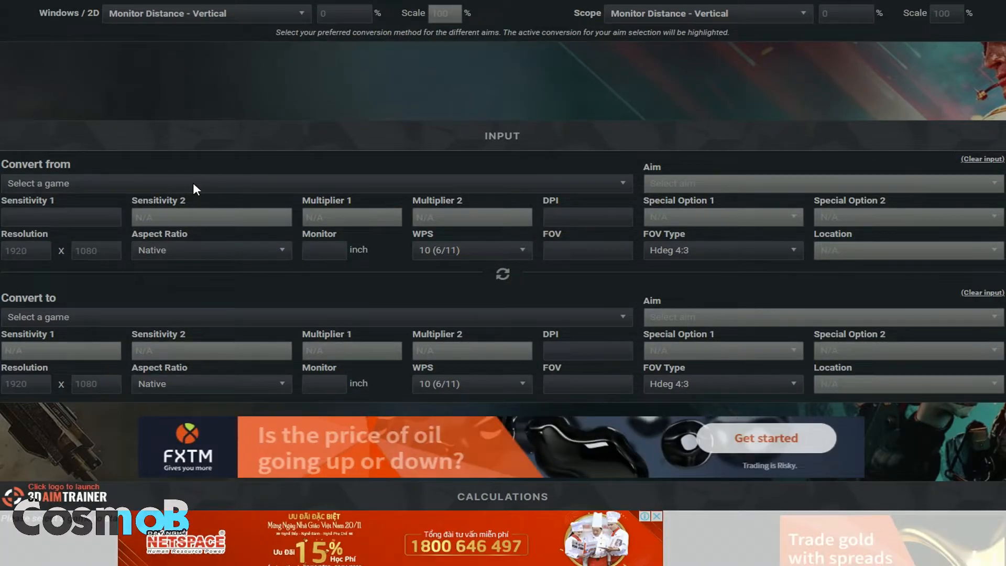
{"action": "left_click", "coordinate": [193, 184]}
{"action": "type", "text": "counter"}
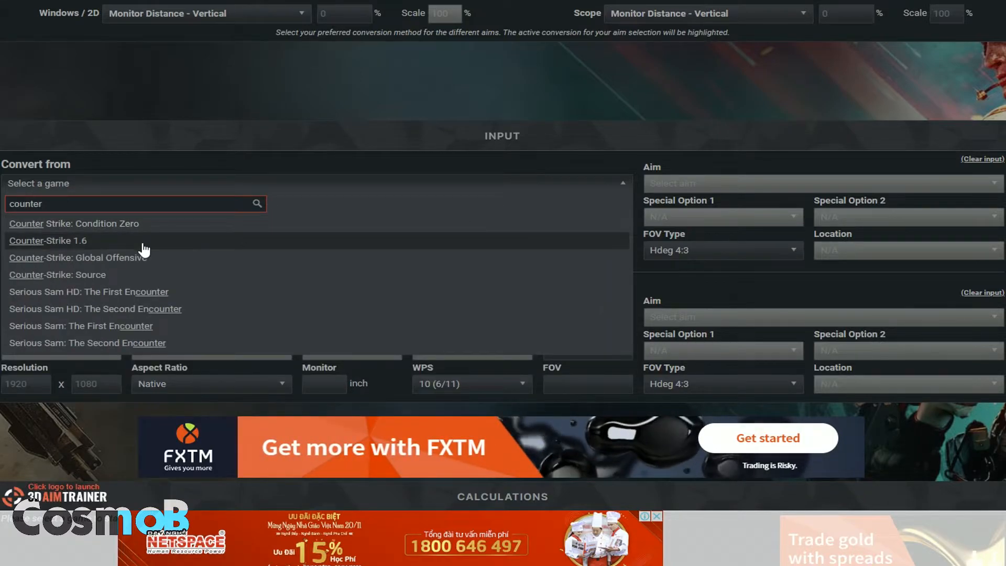
{"action": "left_click", "coordinate": [139, 257]}
Step: Set the DPI of the game being converted from to 800
{"action": "left_click", "coordinate": [101, 218]}
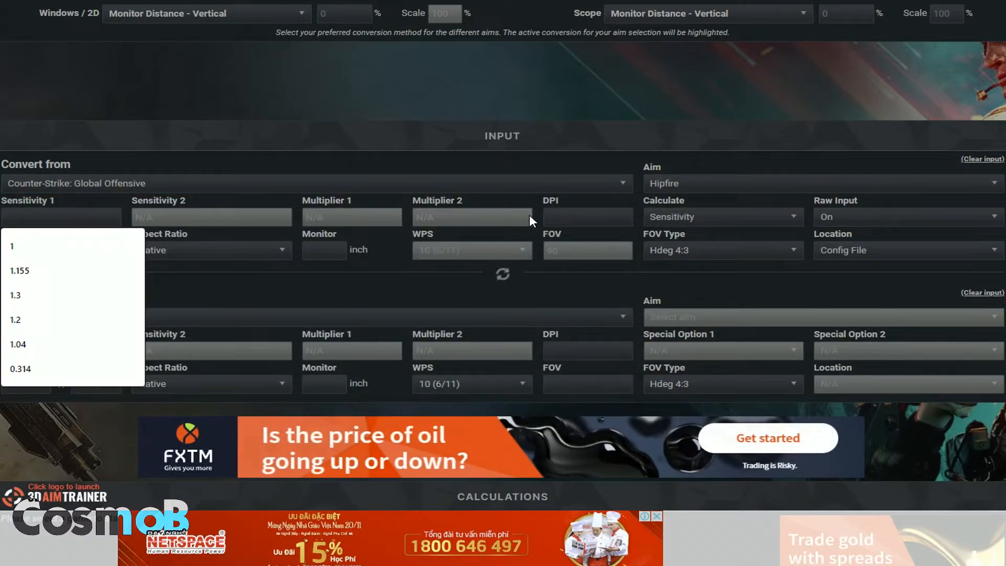
{"action": "left_click", "coordinate": [576, 220]}
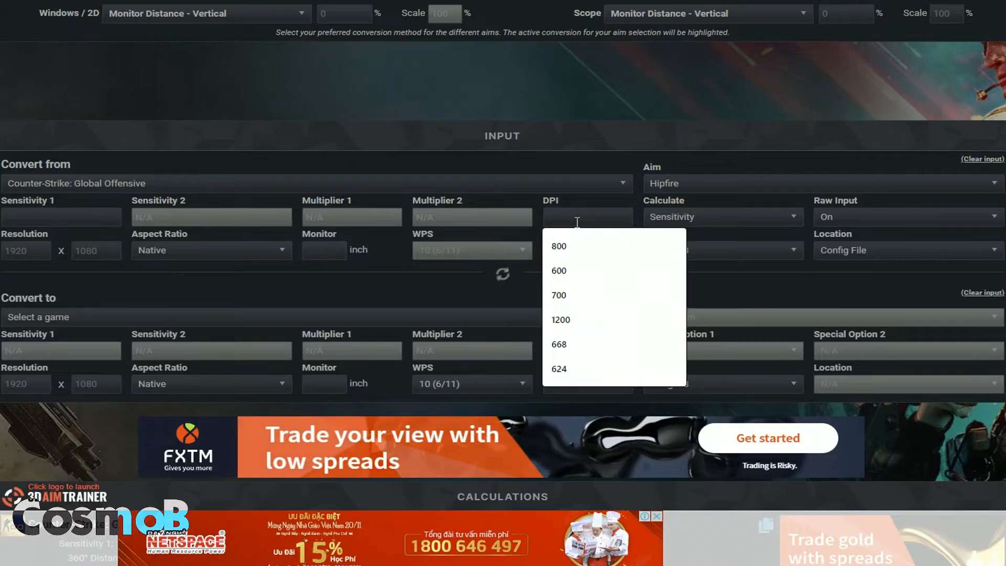
{"action": "type", "text": "800"}
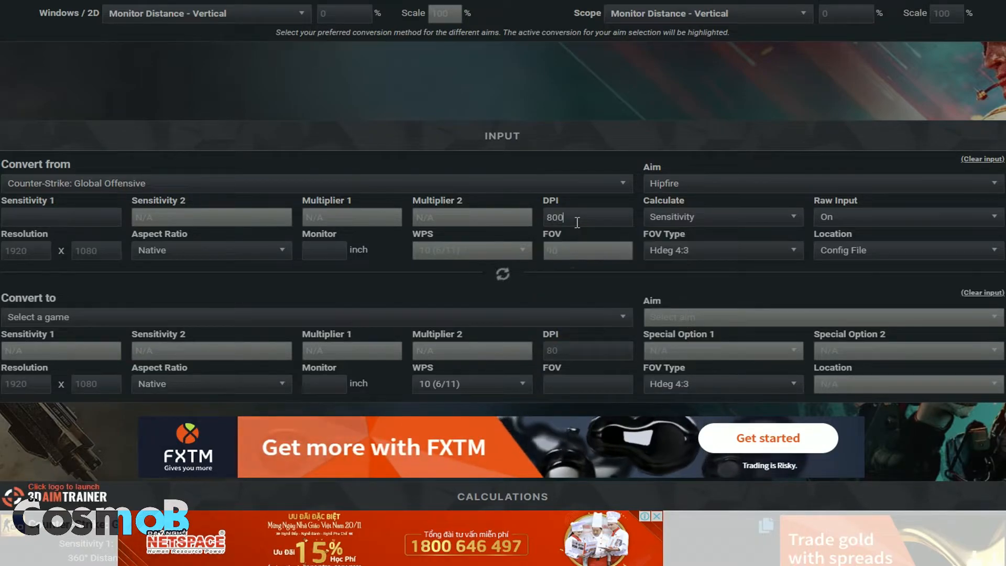
{"action": "left_click", "coordinate": [99, 219]}
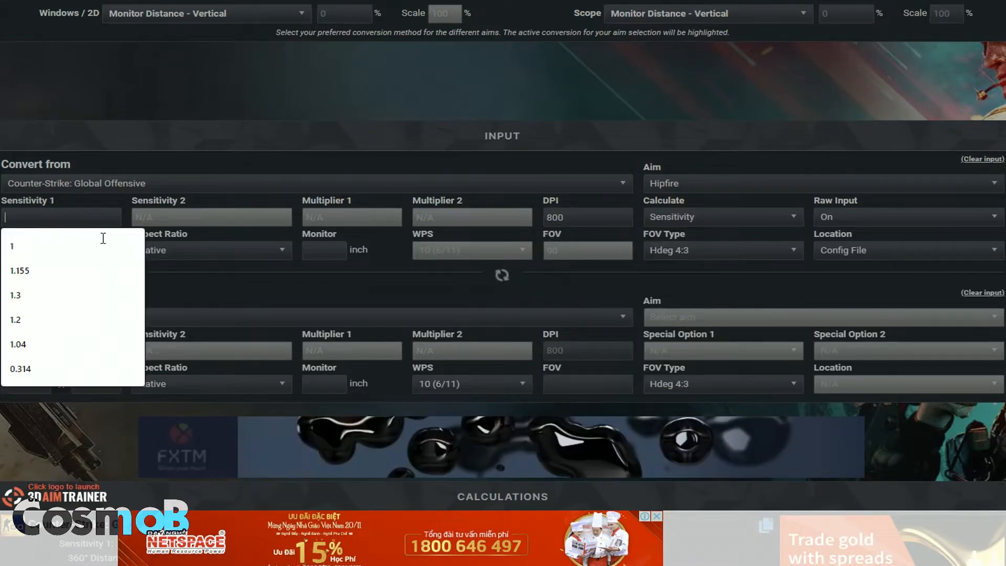
{"action": "left_click", "coordinate": [572, 219]}
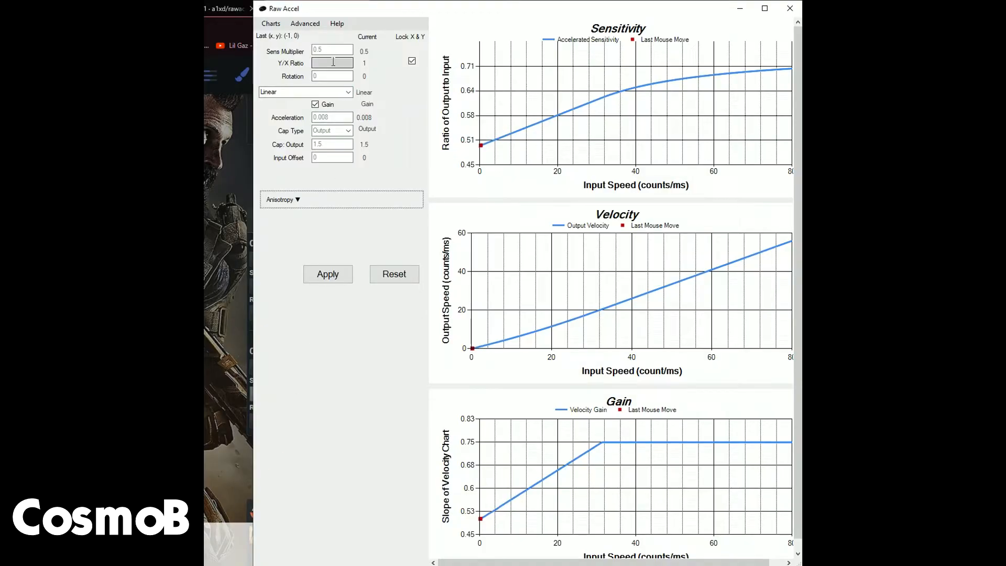
Step: Switch to Raw Accel, reapply the current settings, and check the DPI value used to scale the charts
{"action": "left_click_drag", "start_coordinate": [327, 49], "coordinate": [285, 54]}
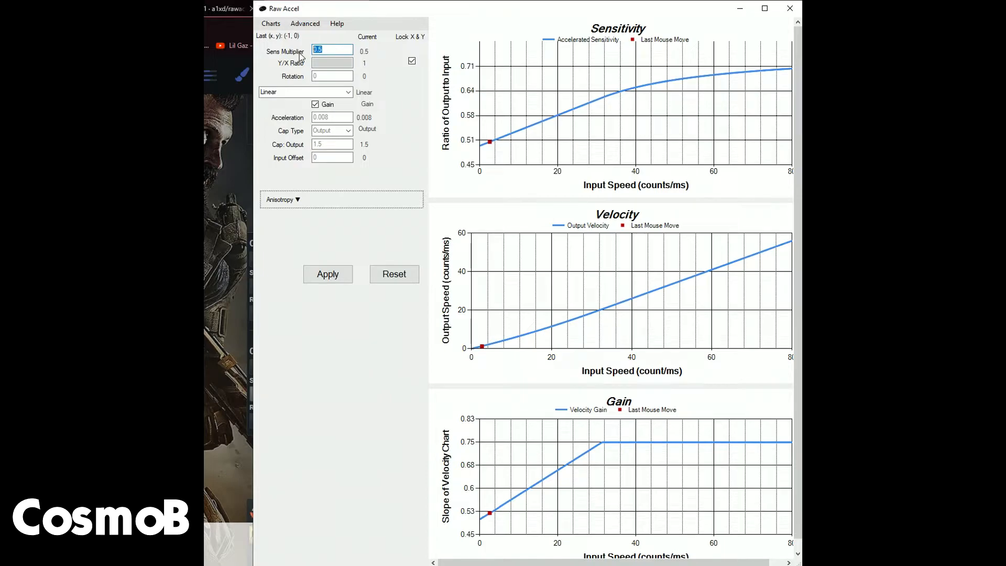
{"action": "left_click", "coordinate": [329, 49]}
{"action": "left_click", "coordinate": [337, 278]}
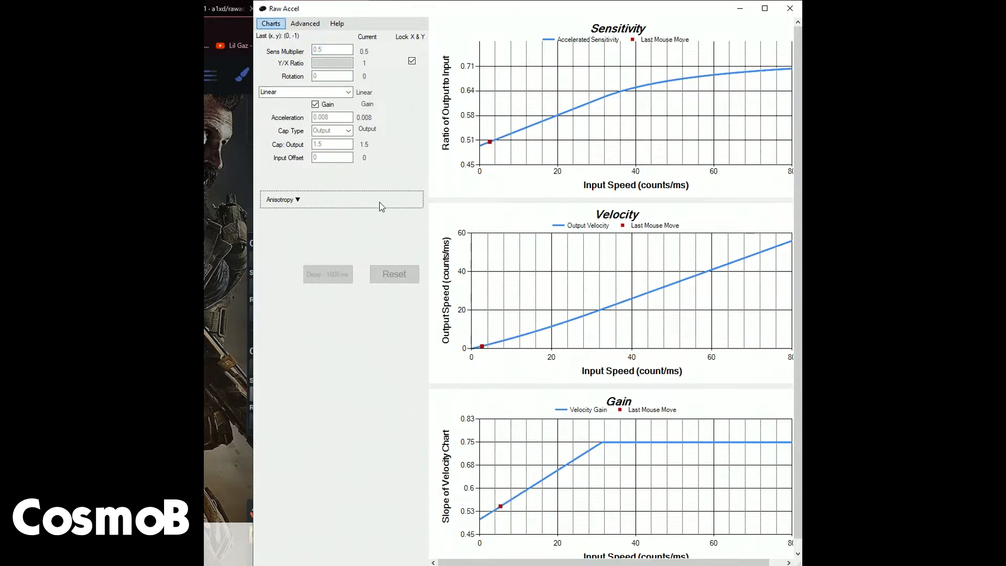
{"action": "left_click", "coordinate": [274, 26]}
{"action": "mouse_move", "coordinate": [314, 36]}
{"action": "mouse_move", "coordinate": [398, 37]}
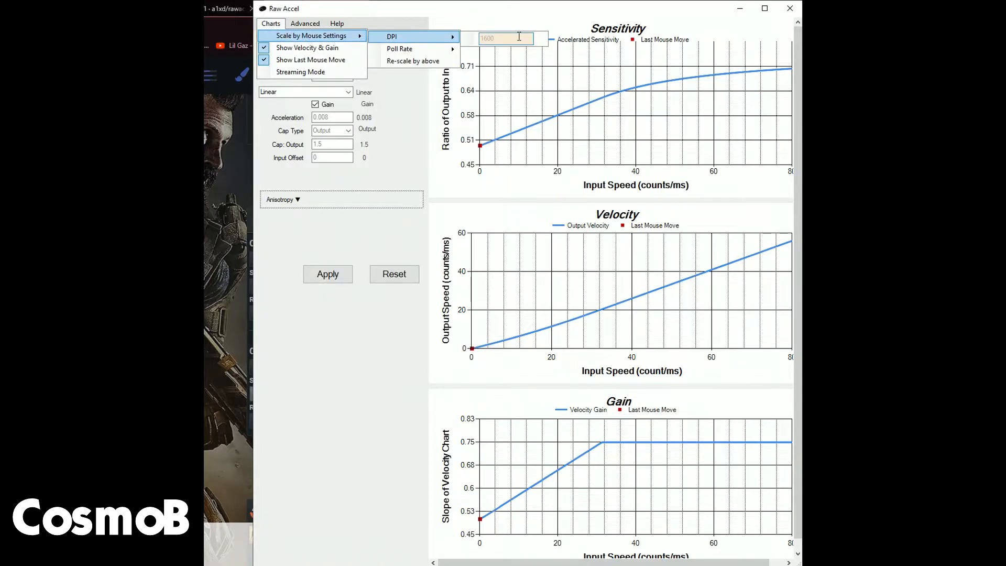
{"action": "left_click", "coordinate": [383, 101]}
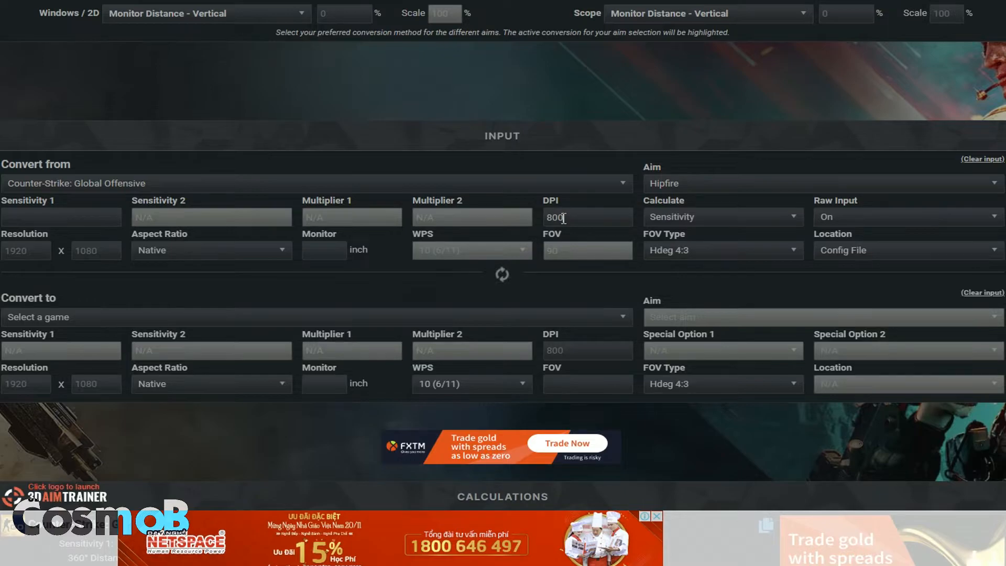
Step: Return to the calculator website and set it to convert from Sensitivity
{"action": "scroll", "coordinate": [436, 245], "scroll_direction": "down", "scroll_amount": 1}
{"action": "left_click", "coordinate": [456, 146]}
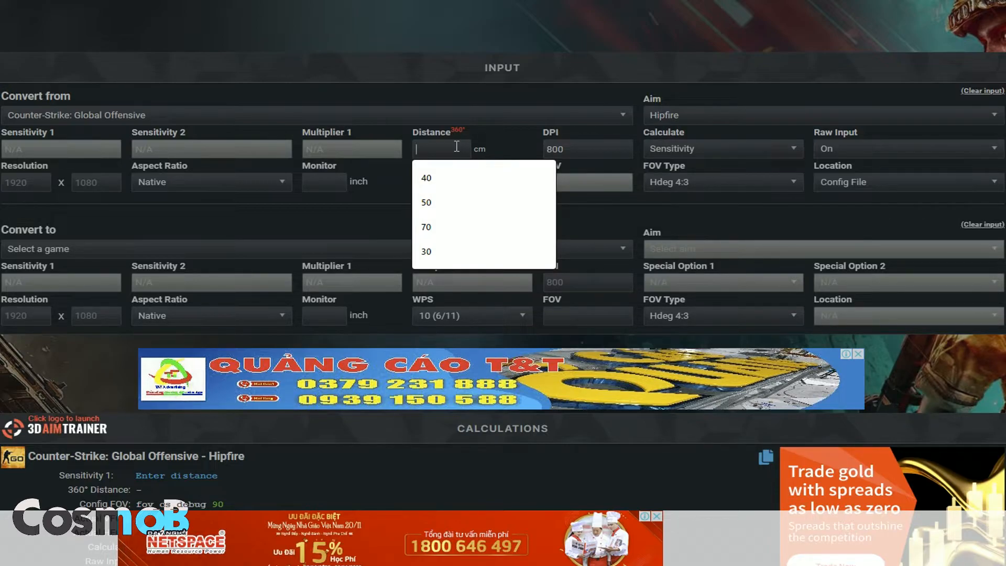
{"action": "scroll", "coordinate": [448, 147], "scroll_direction": "up", "scroll_amount": 5}
{"action": "left_click", "coordinate": [297, 152]}
{"action": "left_click", "coordinate": [287, 171]}
{"action": "scroll", "coordinate": [477, 313], "scroll_direction": "down", "scroll_amount": 6}
{"action": "scroll", "coordinate": [383, 219], "scroll_direction": "up", "scroll_amount": 1}
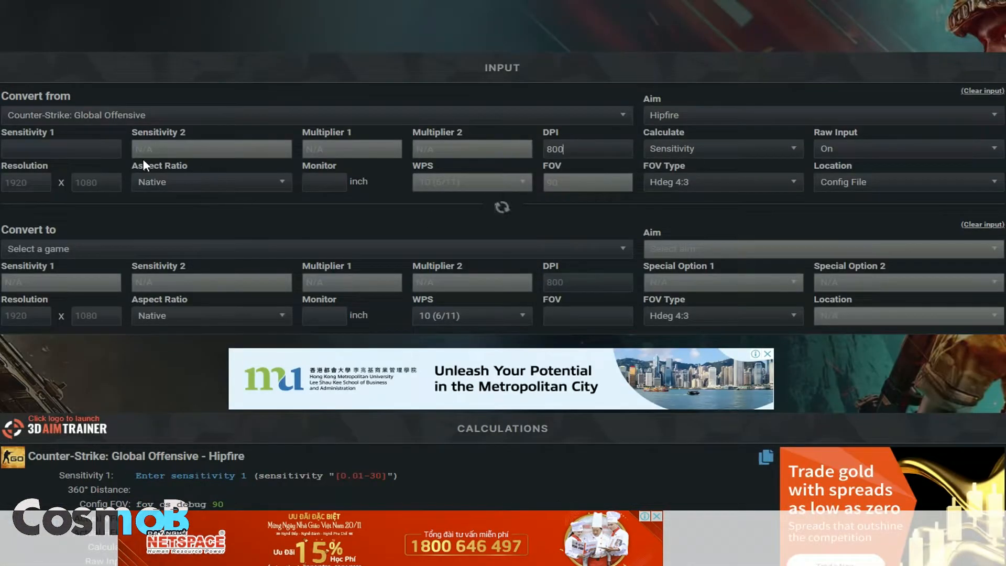
Step: Set Sensitivity 1 for Counter-Strike: Global Offensive to 1 and check the calculated 360° distance
{"action": "left_click", "coordinate": [76, 150]}
{"action": "type", "text": "1"}
{"action": "left_click", "coordinate": [240, 231]}
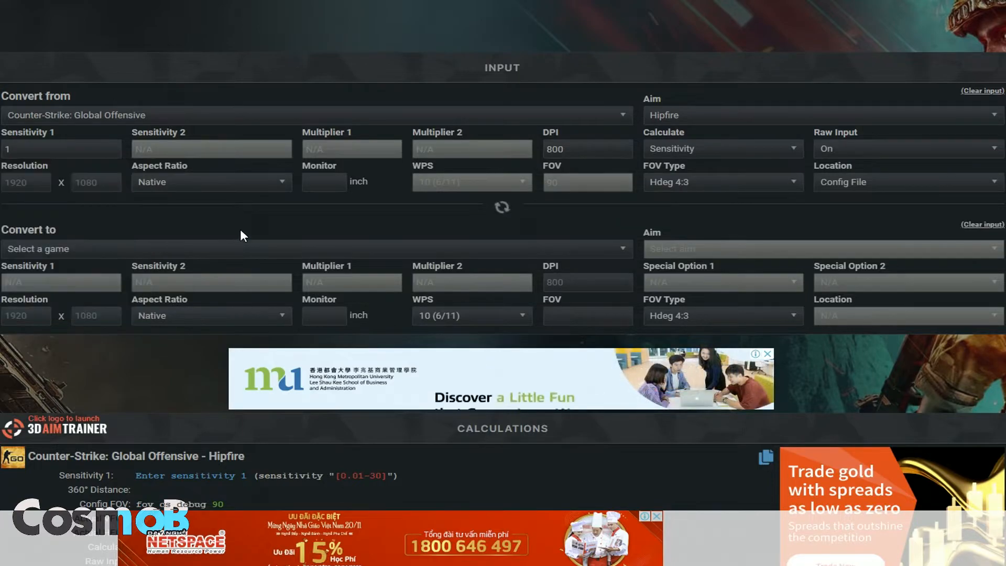
{"action": "scroll", "coordinate": [240, 227], "scroll_direction": "down", "scroll_amount": 4}
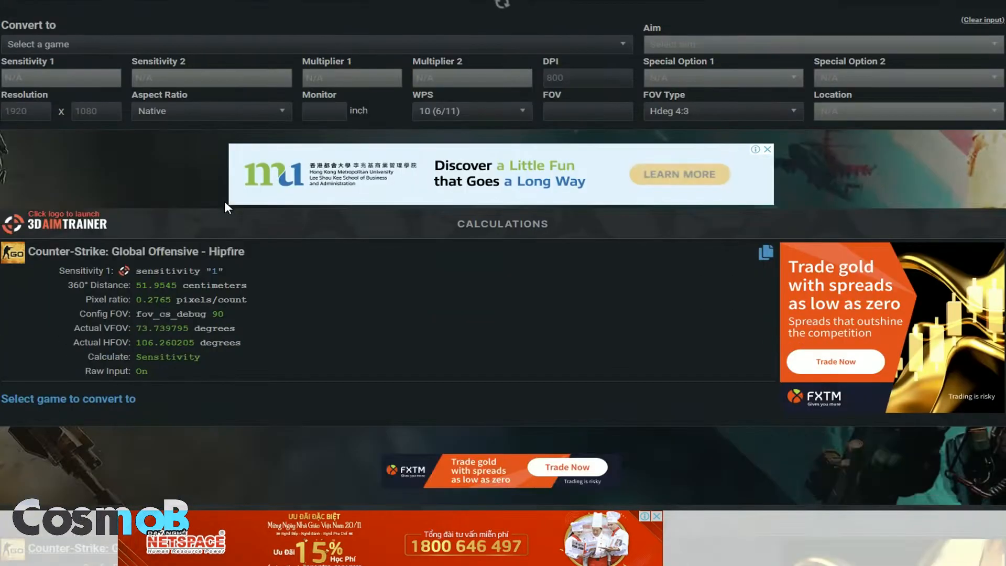
{"action": "left_click_drag", "start_coordinate": [135, 286], "coordinate": [200, 286]}
{"action": "left_click", "coordinate": [273, 295]}
Step: Change Sensitivity 1 for Counter-Strike: Global Offensive to 1.04
{"action": "scroll", "coordinate": [278, 288], "scroll_direction": "up", "scroll_amount": 6}
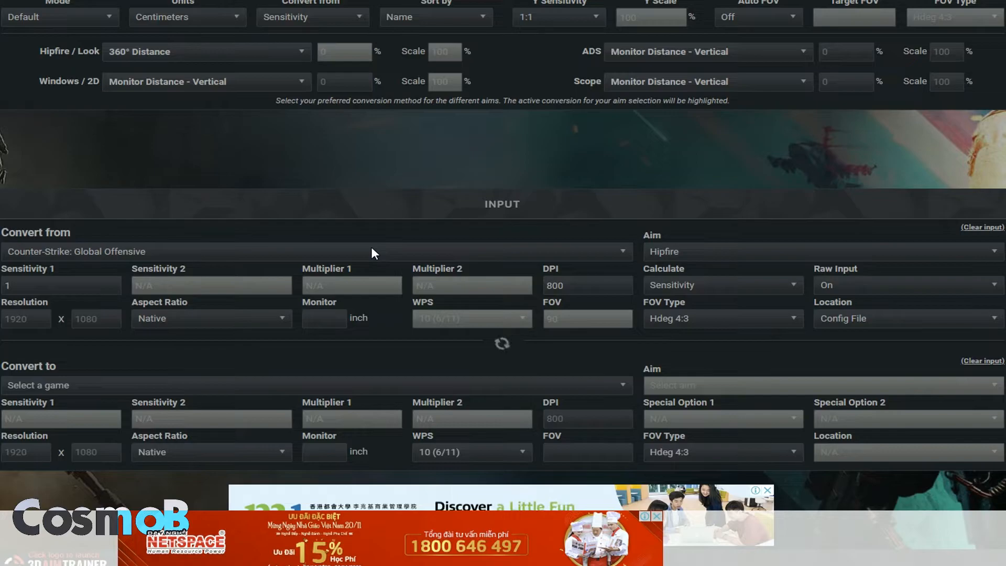
{"action": "left_click", "coordinate": [35, 279]}
{"action": "type", "text": "1"}
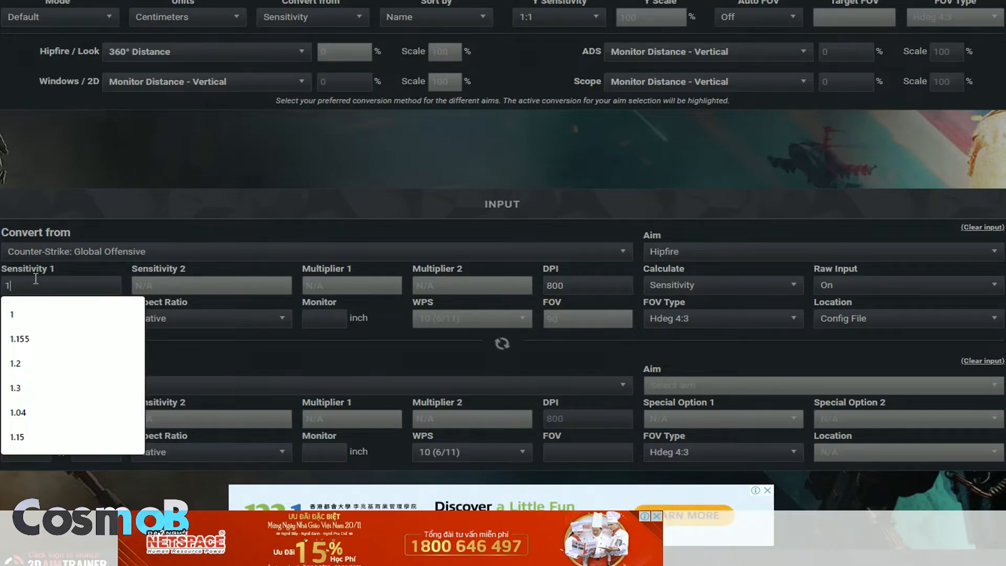
{"action": "type", "text": "0.4"}
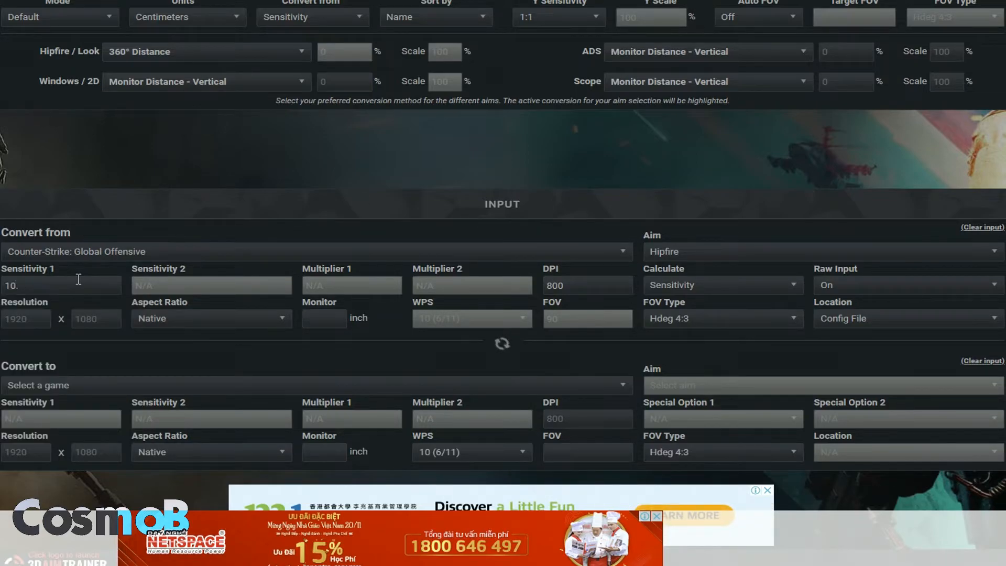
{"action": "key", "text": "BackSpace"}
{"action": "key", "text": "BackSpace"}
{"action": "key", "text": "BackSpace"}
{"action": "type", "text": ".04"}
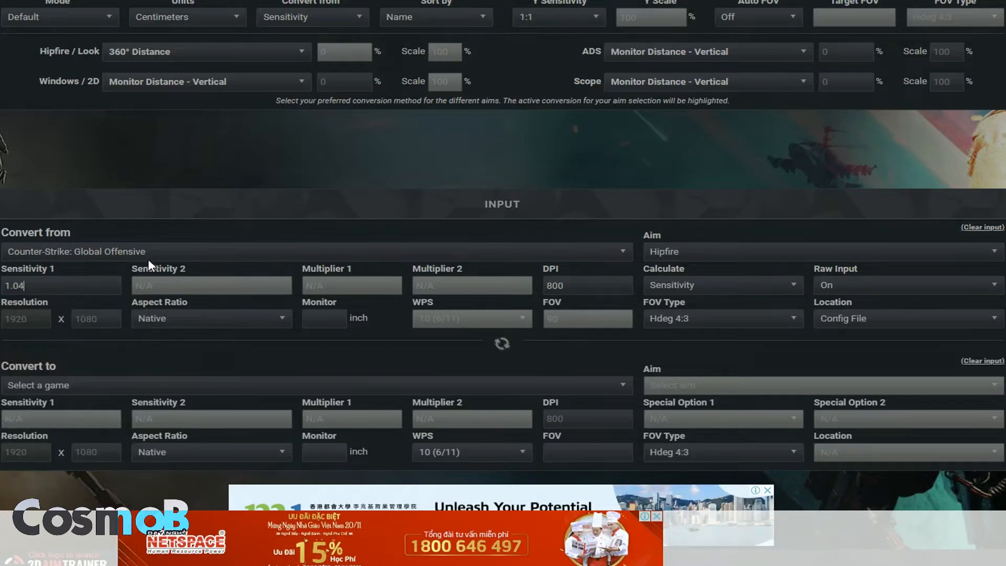
Step: Examine the calculated 360° distance for the new sensitivity in the hipfire calculations
{"action": "scroll", "coordinate": [321, 246], "scroll_direction": "down", "scroll_amount": 5}
{"action": "left_click_drag", "start_coordinate": [137, 287], "coordinate": [178, 287]}
{"action": "left_click", "coordinate": [177, 287]}
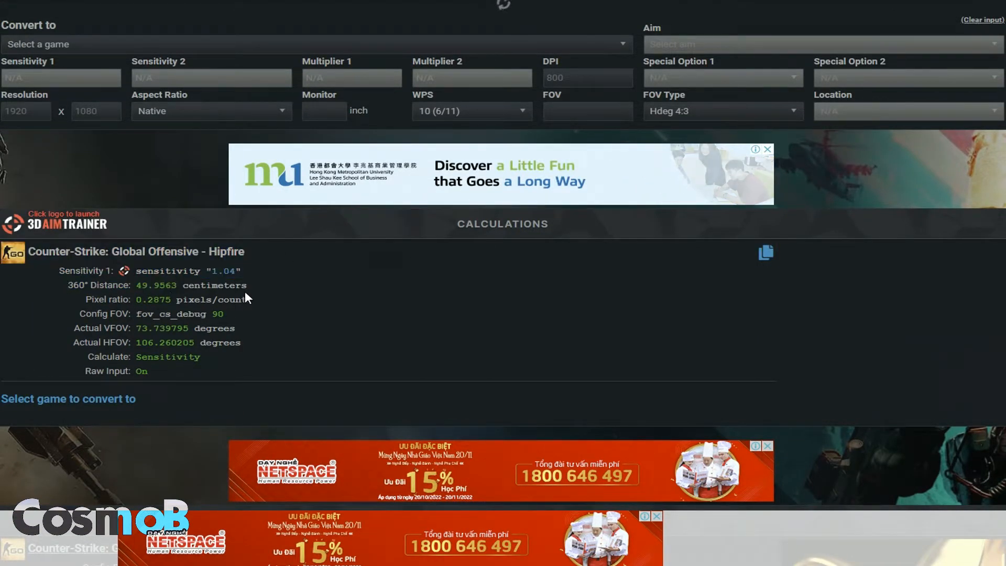
{"action": "left_click_drag", "start_coordinate": [136, 287], "coordinate": [205, 287]}
{"action": "left_click", "coordinate": [138, 288]}
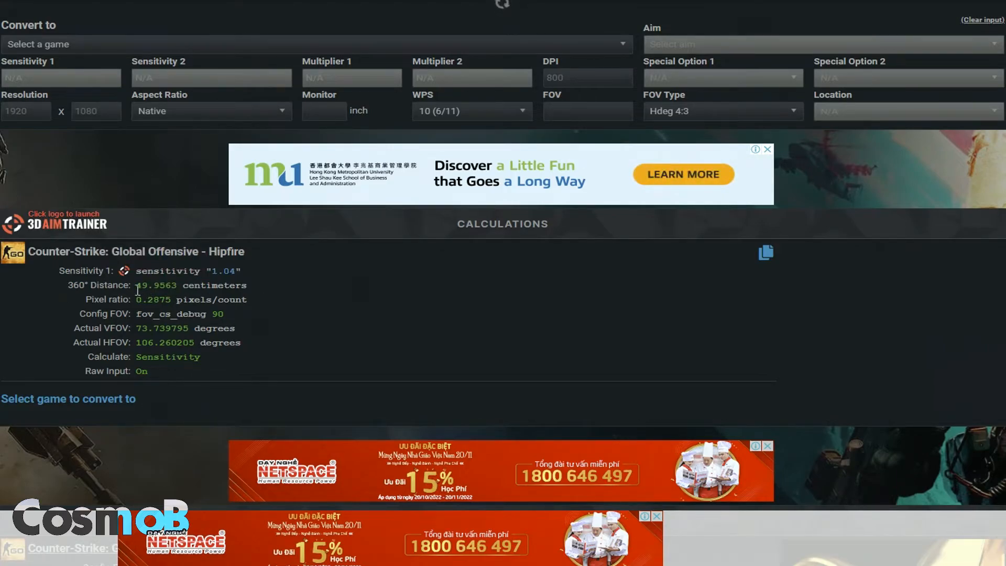
{"action": "left_click_drag", "start_coordinate": [135, 287], "coordinate": [207, 287]}
{"action": "left_click", "coordinate": [231, 295]}
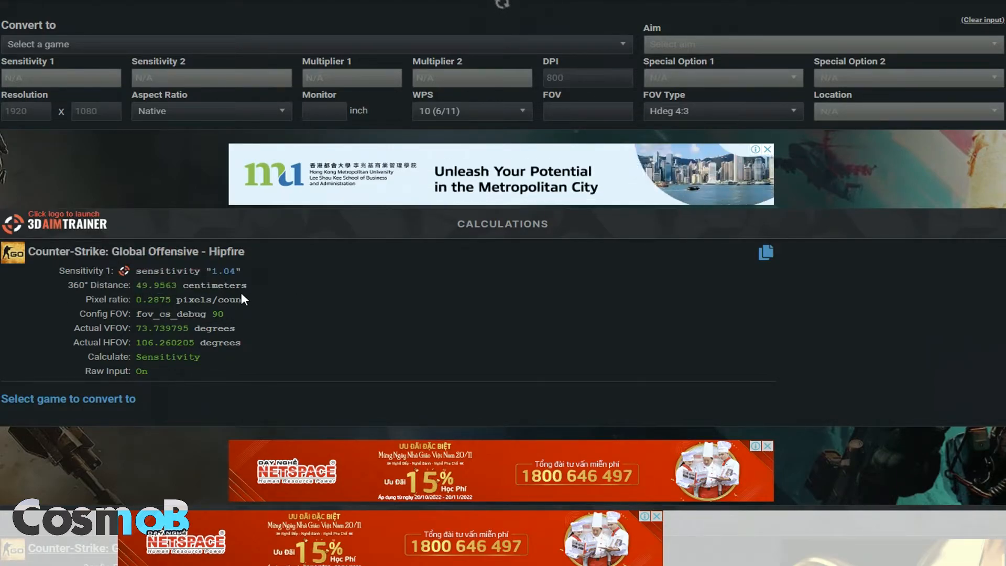
Step: Set the calculator to convert from Distance
{"action": "scroll", "coordinate": [303, 289], "scroll_direction": "up", "scroll_amount": 10}
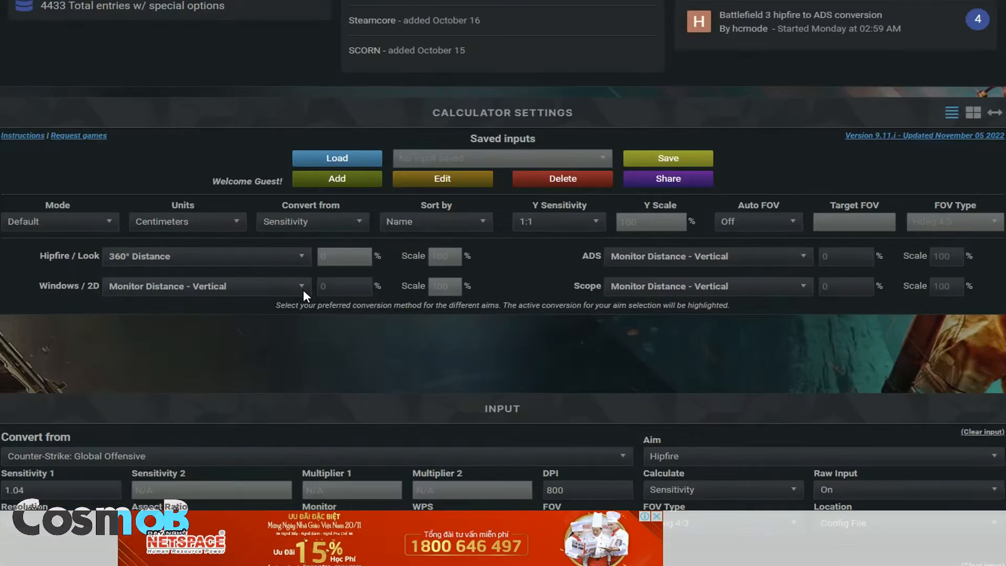
{"action": "scroll", "coordinate": [317, 224], "scroll_direction": "down", "scroll_amount": 4}
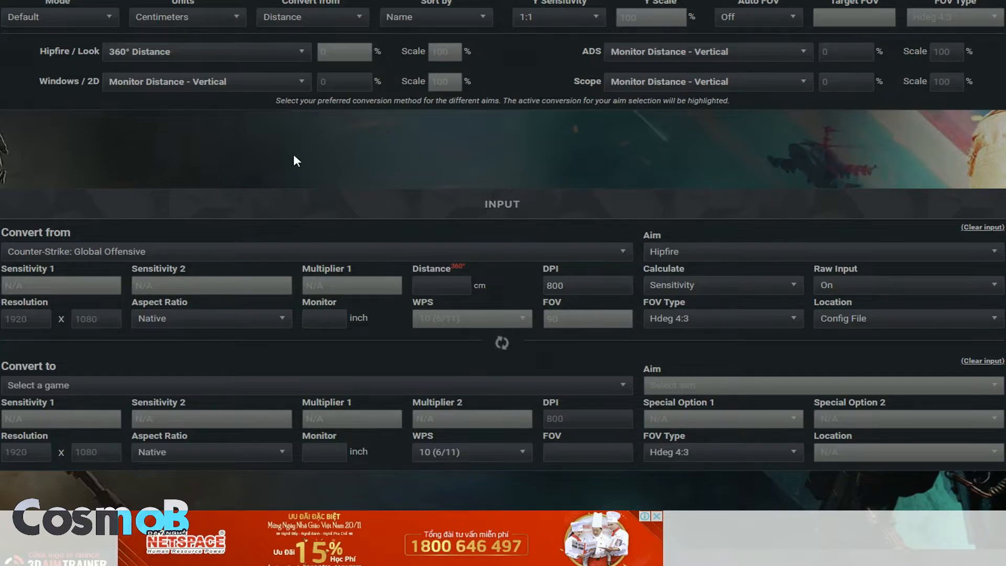
{"action": "scroll", "coordinate": [293, 87], "scroll_direction": "up", "scroll_amount": 1}
{"action": "left_click", "coordinate": [293, 87]}
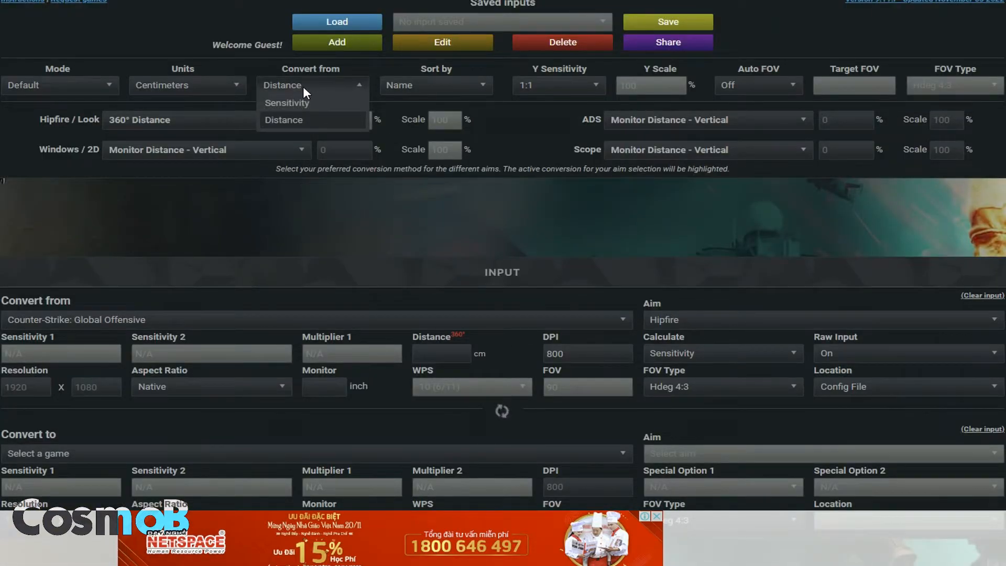
{"action": "left_click", "coordinate": [285, 120]}
{"action": "scroll", "coordinate": [286, 120], "scroll_direction": "down", "scroll_amount": 1}
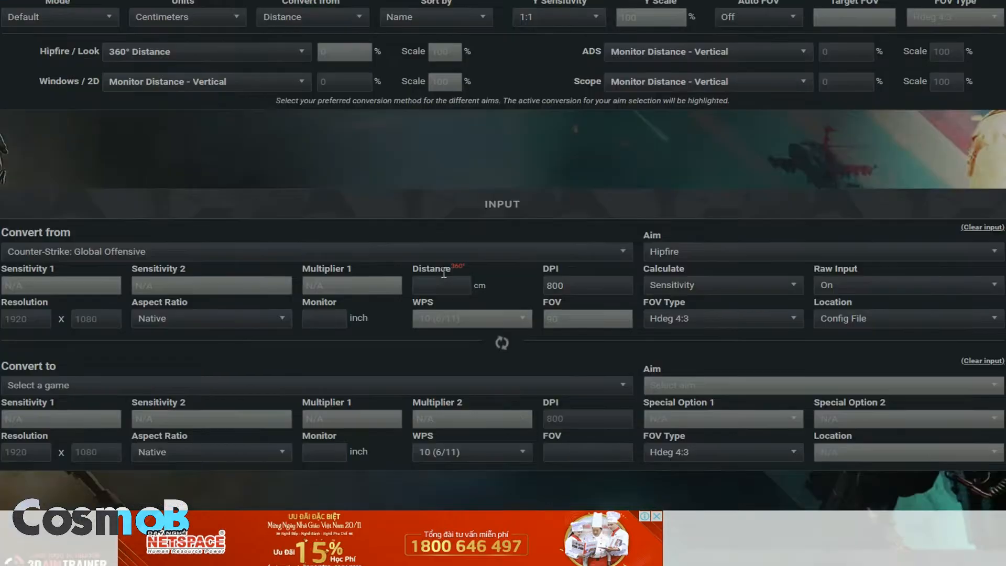
Step: Set the 360° distance to 30 cm and check the calculated in-game sensitivity and distance
{"action": "left_click", "coordinate": [442, 283]}
{"action": "type", "text": "30"}
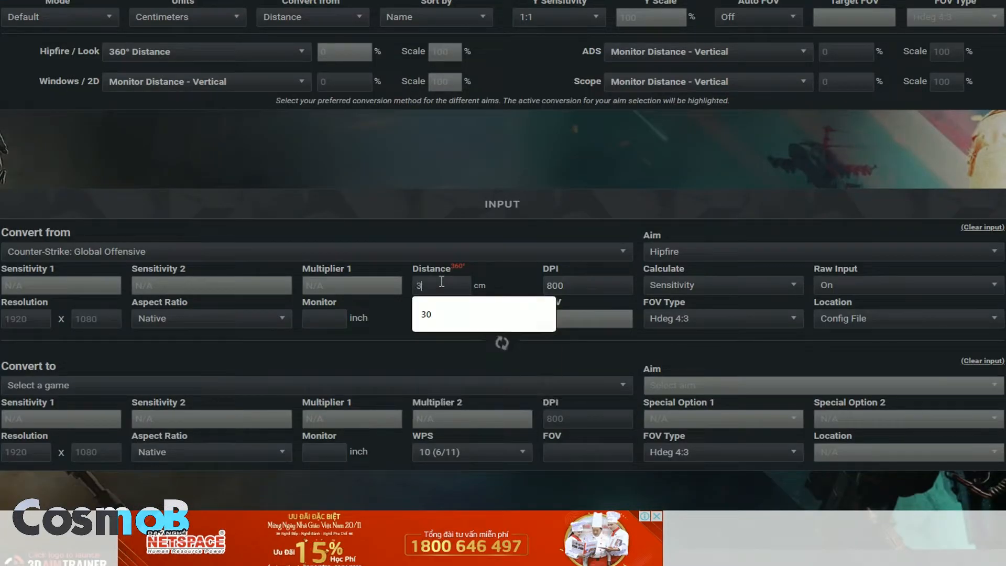
{"action": "scroll", "coordinate": [432, 275], "scroll_direction": "down", "scroll_amount": 6}
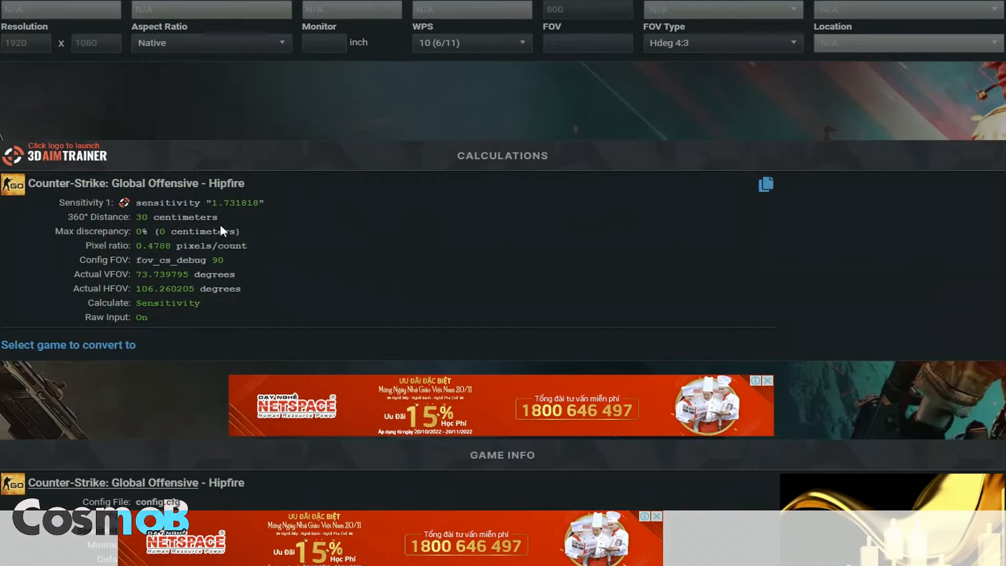
{"action": "scroll", "coordinate": [220, 226], "scroll_direction": "up", "scroll_amount": 1}
{"action": "left_click_drag", "start_coordinate": [142, 270], "coordinate": [260, 274]}
{"action": "left_click", "coordinate": [226, 273]}
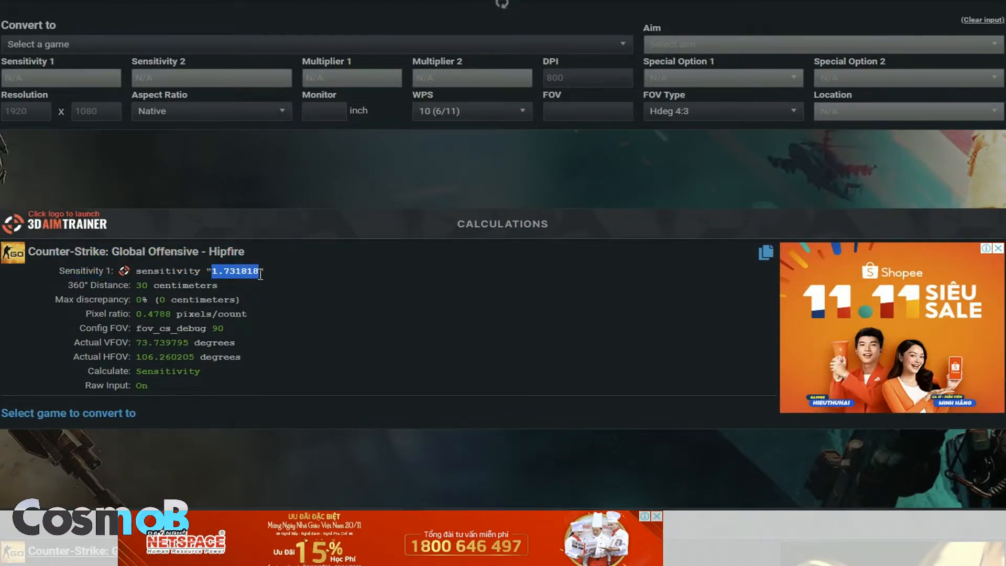
{"action": "left_click", "coordinate": [264, 312]}
{"action": "left_click_drag", "start_coordinate": [137, 285], "coordinate": [150, 286]}
{"action": "left_click", "coordinate": [300, 297]}
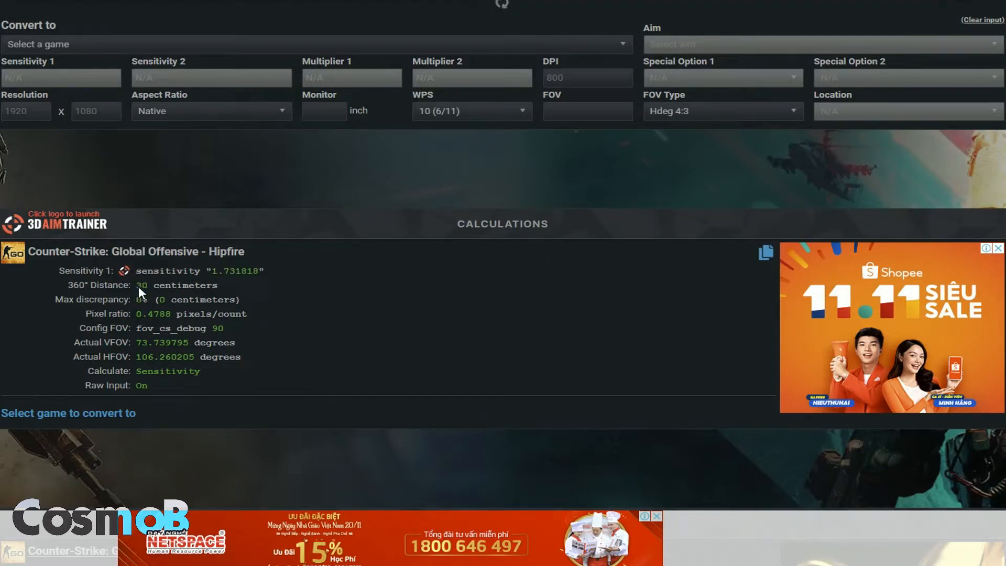
Step: Change the 360° distance to 60 cm and highlight the calculated sensitivity
{"action": "scroll", "coordinate": [244, 316], "scroll_direction": "up", "scroll_amount": 1}
{"action": "scroll", "coordinate": [244, 316], "scroll_direction": "down", "scroll_amount": 1}
{"action": "scroll", "coordinate": [247, 294], "scroll_direction": "up", "scroll_amount": 2}
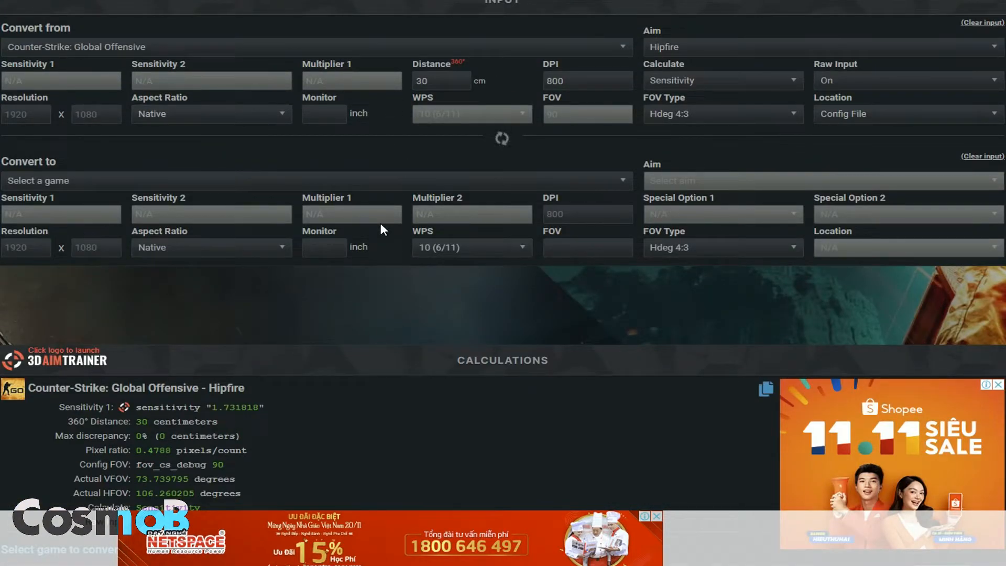
{"action": "double_click", "coordinate": [458, 81]}
{"action": "key", "text": "BackSpace"}
{"action": "type", "text": "60"}
{"action": "scroll", "coordinate": [492, 237], "scroll_direction": "down", "scroll_amount": 3}
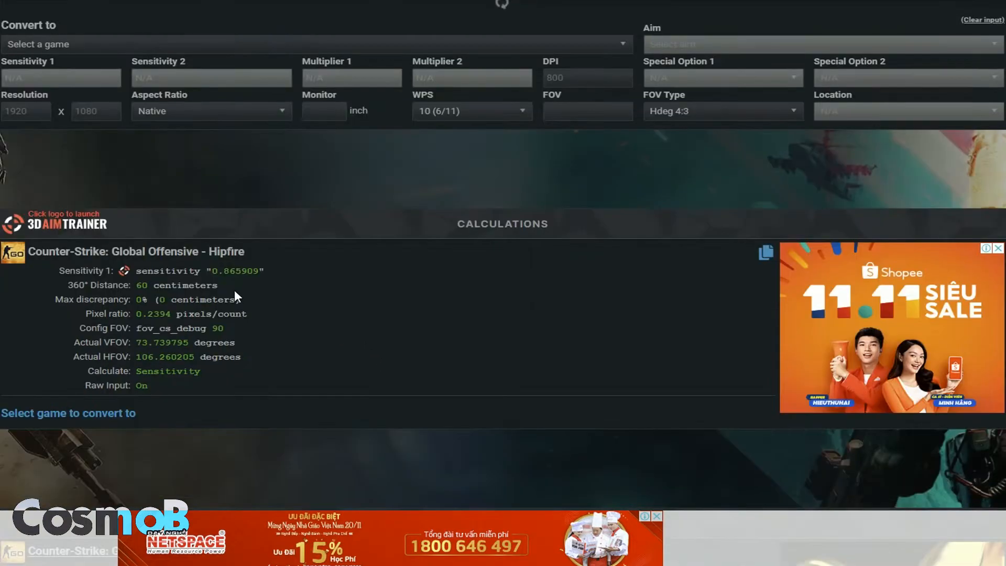
{"action": "left_click_drag", "start_coordinate": [212, 273], "coordinate": [259, 276]}
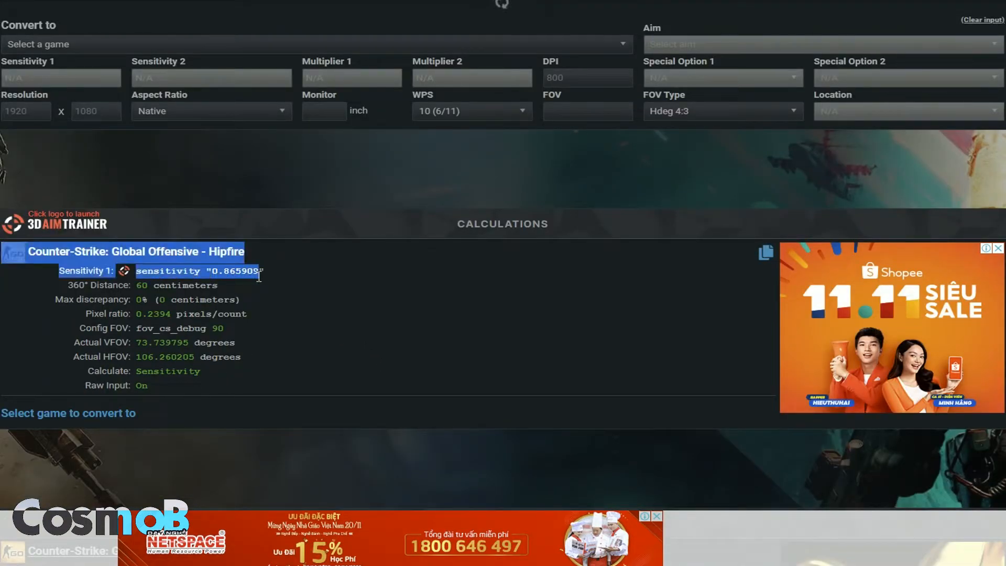
Step: Highlight the calculated 360° distance in the hipfire calculations
{"action": "left_click", "coordinate": [288, 266]}
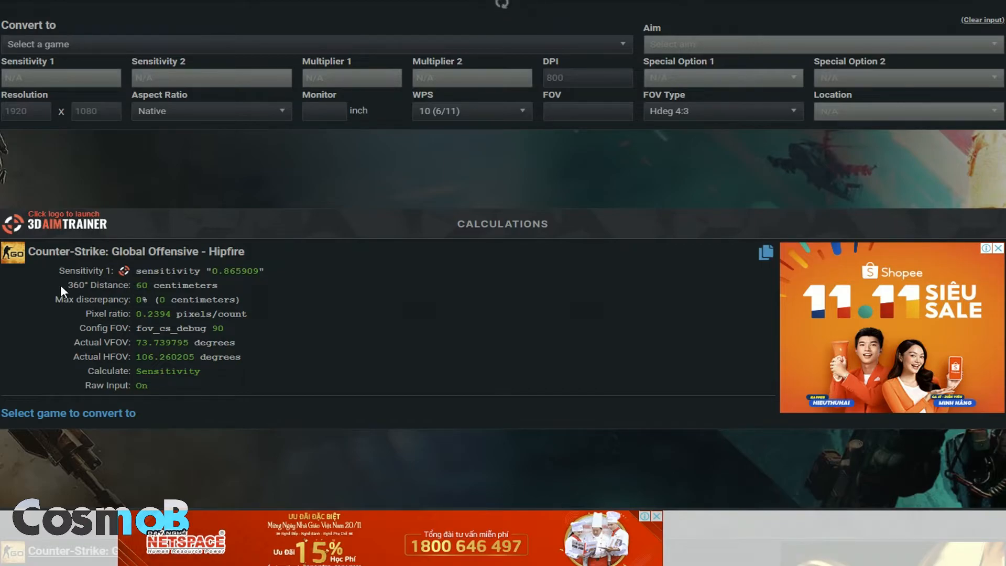
{"action": "double_click", "coordinate": [137, 286]}
{"action": "left_click_drag", "start_coordinate": [134, 285], "coordinate": [244, 284]}
{"action": "left_click", "coordinate": [244, 284]}
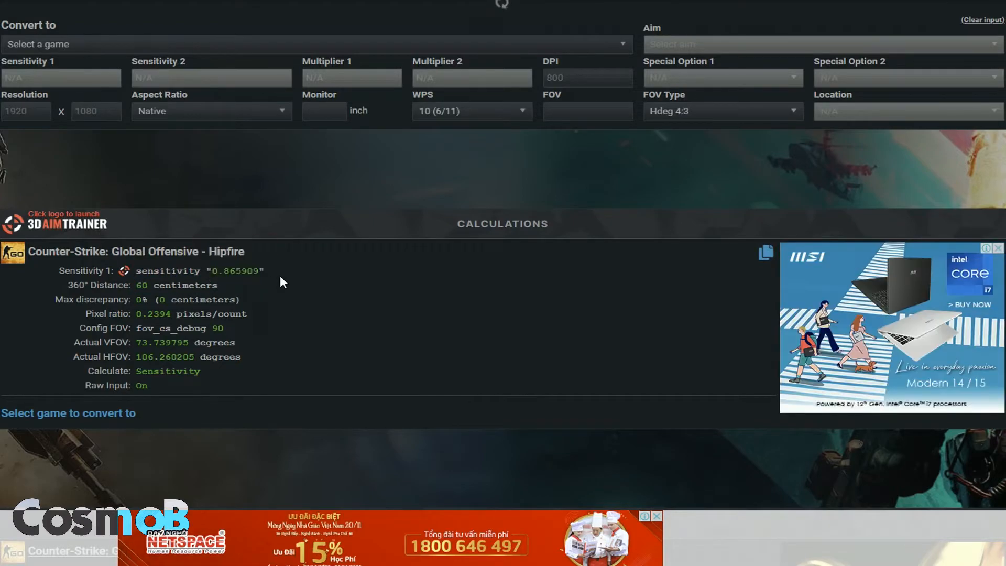
Step: Change the 360° distance to 50 cm and check the resulting hipfire calculations
{"action": "scroll", "coordinate": [284, 275], "scroll_direction": "up", "scroll_amount": 4}
{"action": "left_click_drag", "start_coordinate": [443, 149], "coordinate": [376, 150]}
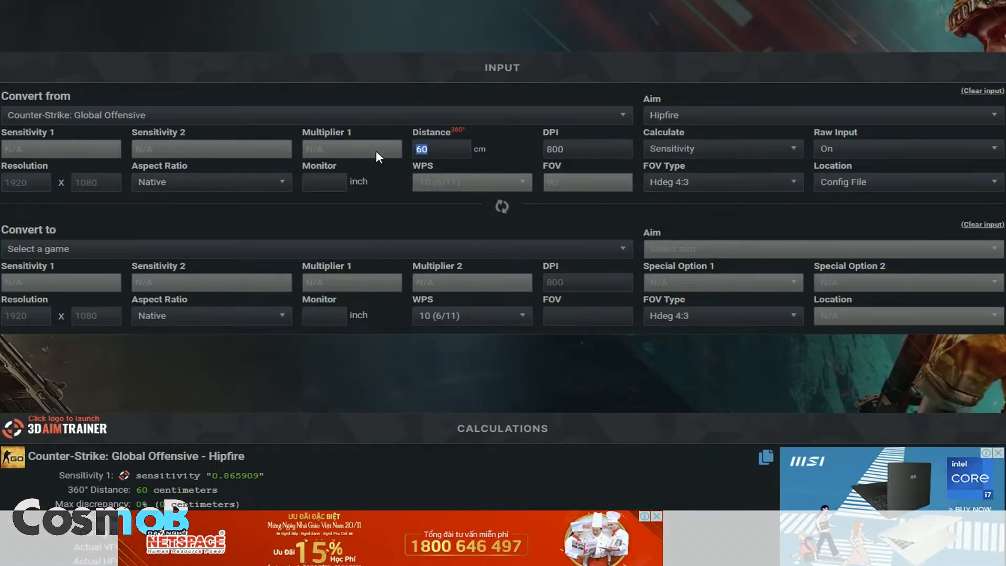
{"action": "type", "text": "50"}
{"action": "scroll", "coordinate": [453, 237], "scroll_direction": "down", "scroll_amount": 5}
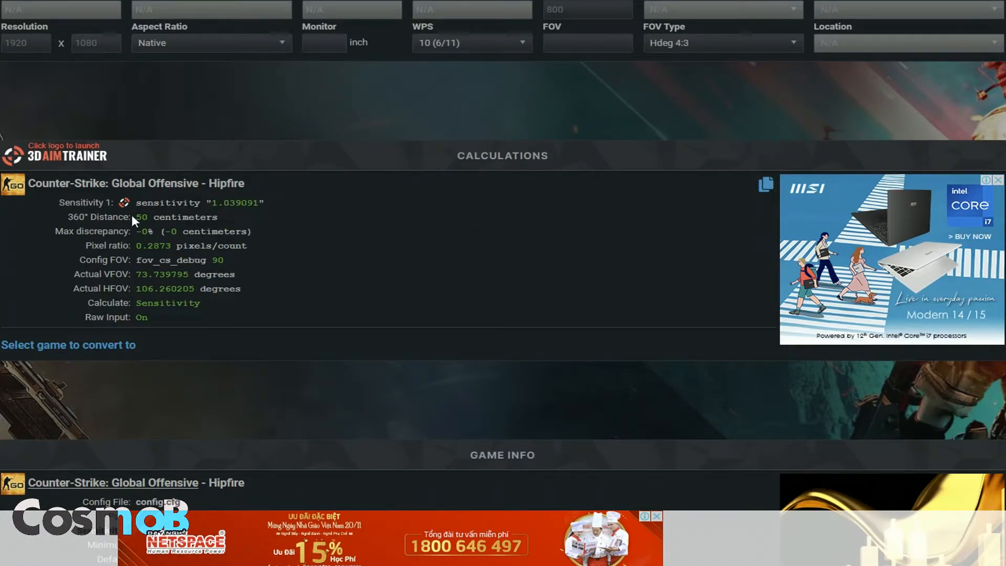
{"action": "left_click_drag", "start_coordinate": [134, 217], "coordinate": [153, 217]}
{"action": "left_click", "coordinate": [71, 217]}
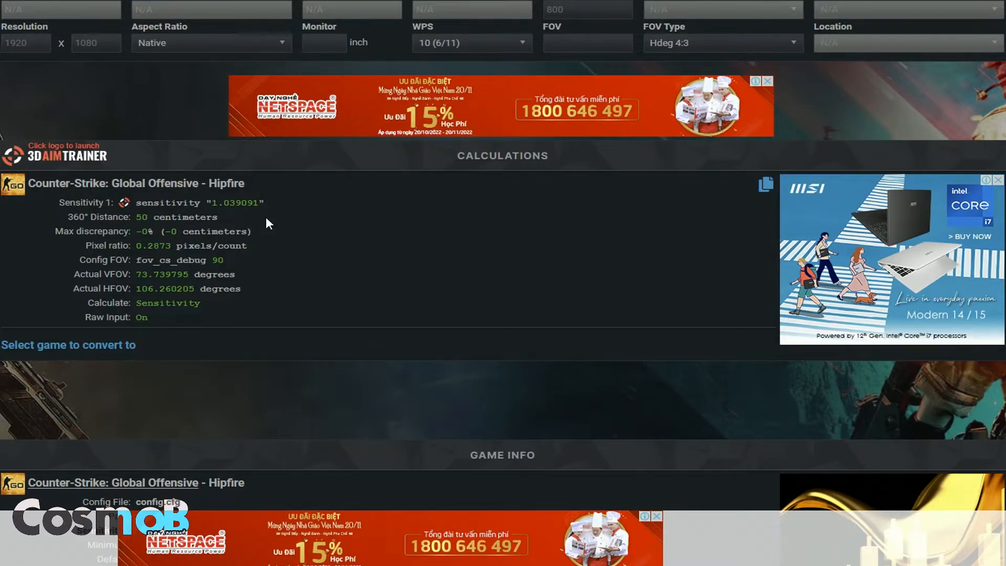
Step: Highlight the 360° distance value in the updated calculations for the 50 cm entry
{"action": "scroll", "coordinate": [267, 218], "scroll_direction": "up", "scroll_amount": 1}
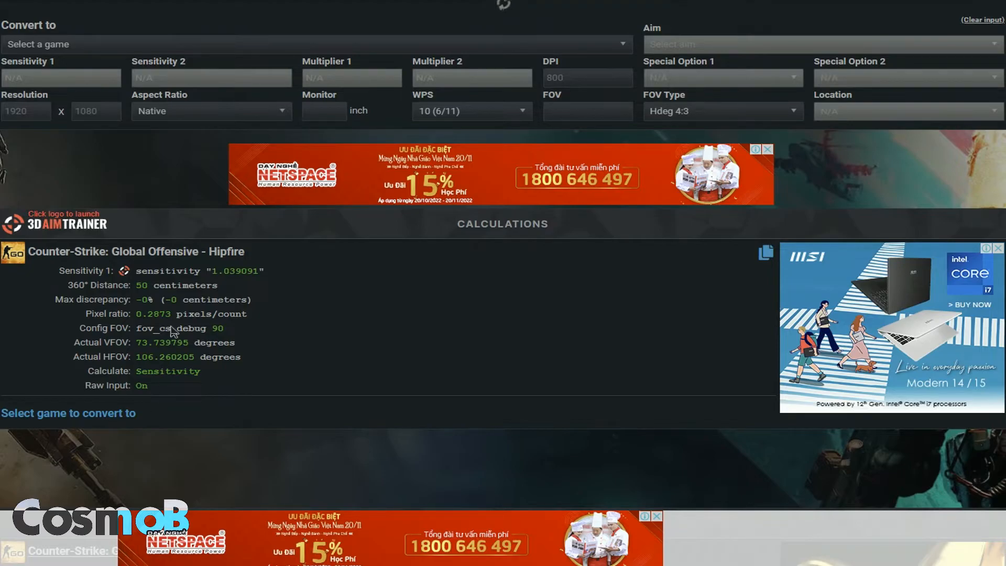
{"action": "left_click_drag", "start_coordinate": [137, 285], "coordinate": [155, 286]}
{"action": "left_click", "coordinate": [144, 295]}
{"action": "left_click_drag", "start_coordinate": [128, 287], "coordinate": [149, 287]}
{"action": "left_click", "coordinate": [218, 284]}
Step: Switch the calculator to convert from Sensitivity
{"action": "scroll", "coordinate": [287, 256], "scroll_direction": "up", "scroll_amount": 4}
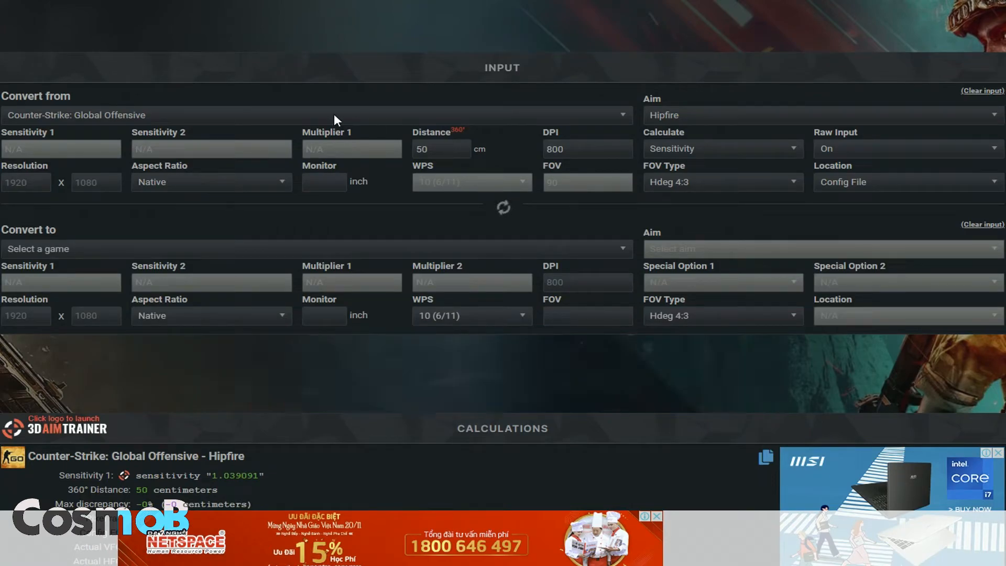
{"action": "scroll", "coordinate": [404, 153], "scroll_direction": "up", "scroll_amount": 4}
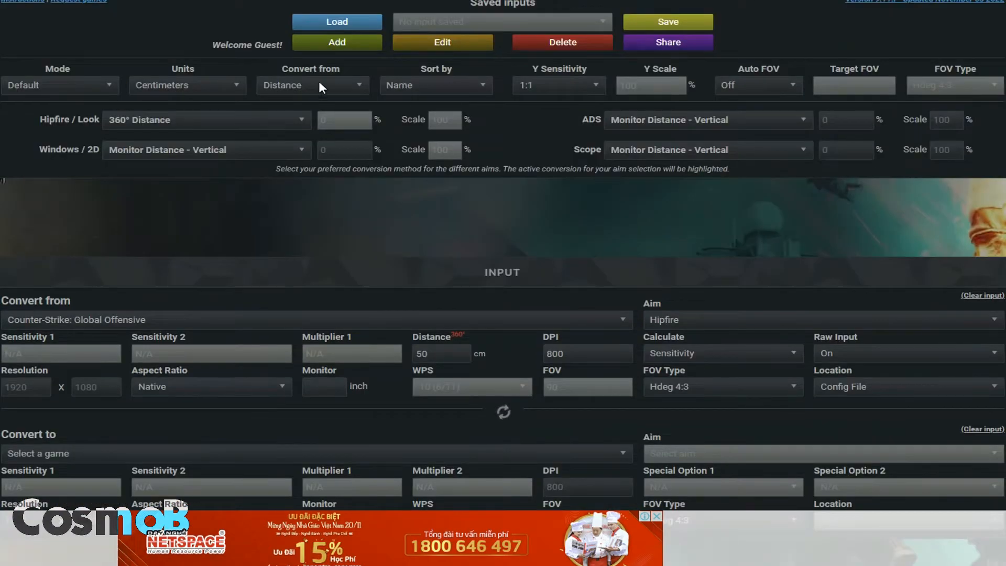
{"action": "left_click", "coordinate": [338, 83]}
{"action": "left_click", "coordinate": [313, 104]}
{"action": "scroll", "coordinate": [365, 232], "scroll_direction": "down", "scroll_amount": 4}
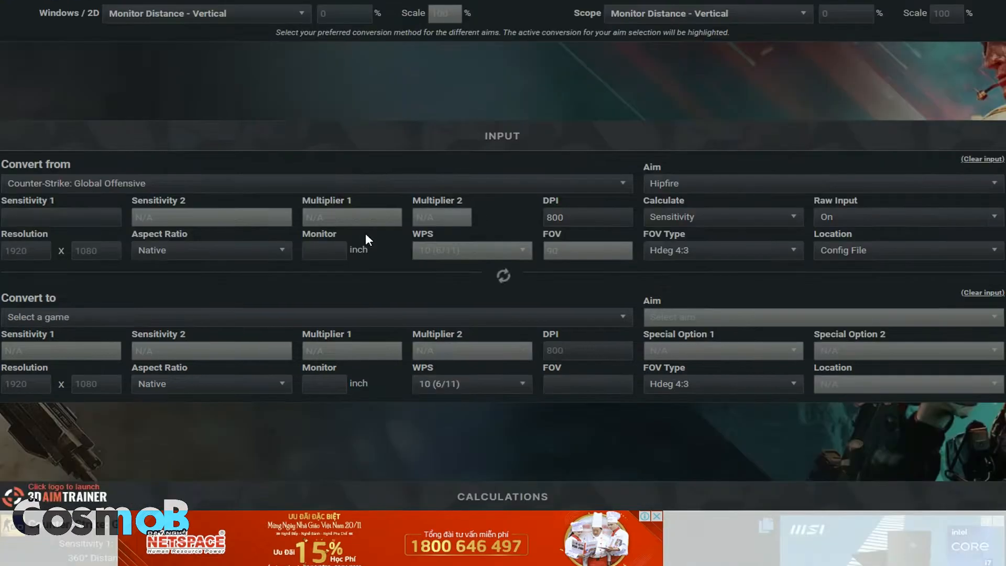
Step: Enter 2.04 as the CS:GO sensitivity, then correct it to 2.08
{"action": "left_click", "coordinate": [63, 149]}
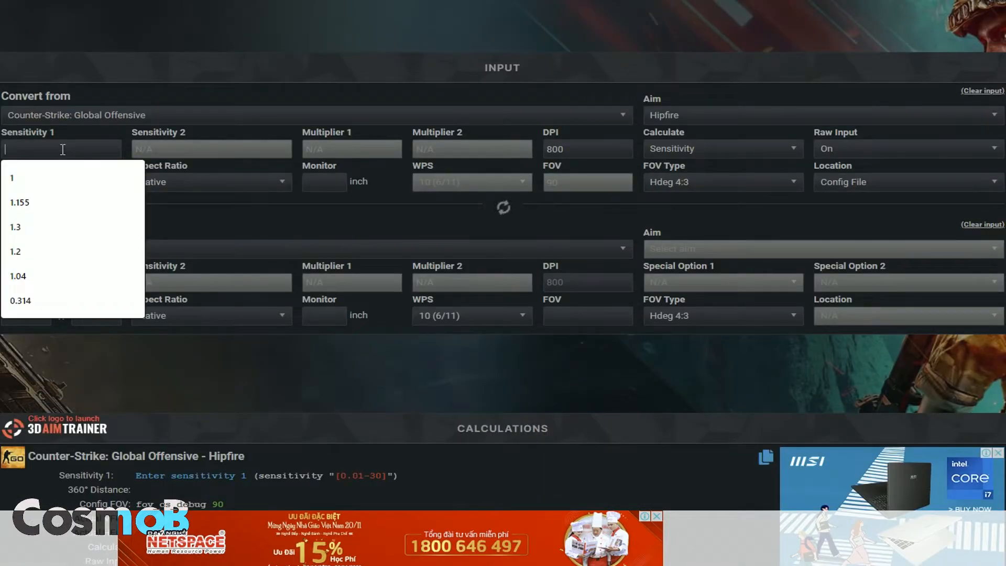
{"action": "type", "text": "2.04"}
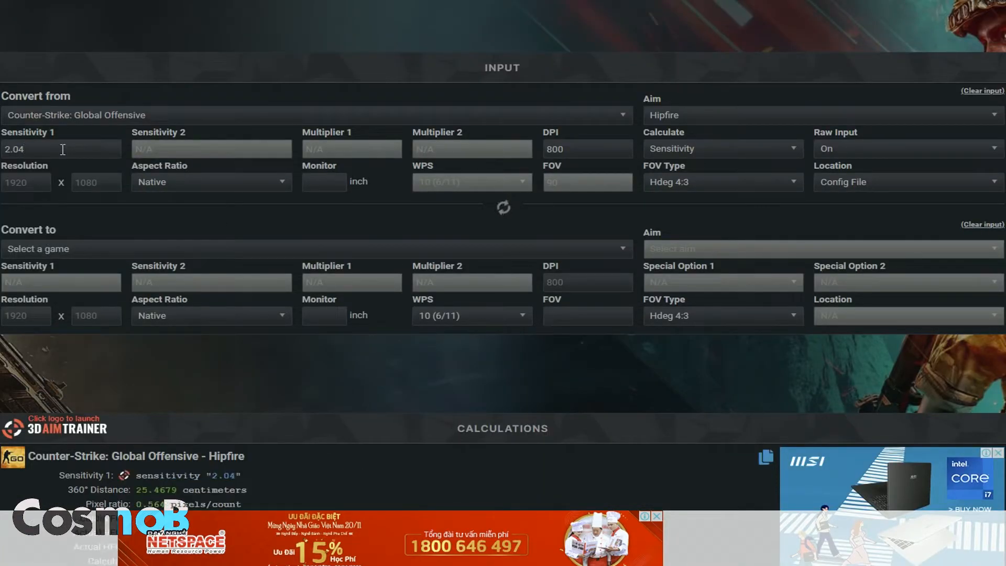
{"action": "scroll", "coordinate": [62, 157], "scroll_direction": "down", "scroll_amount": 1}
{"action": "key", "text": "BackSpace"}
{"action": "type", "text": "8"}
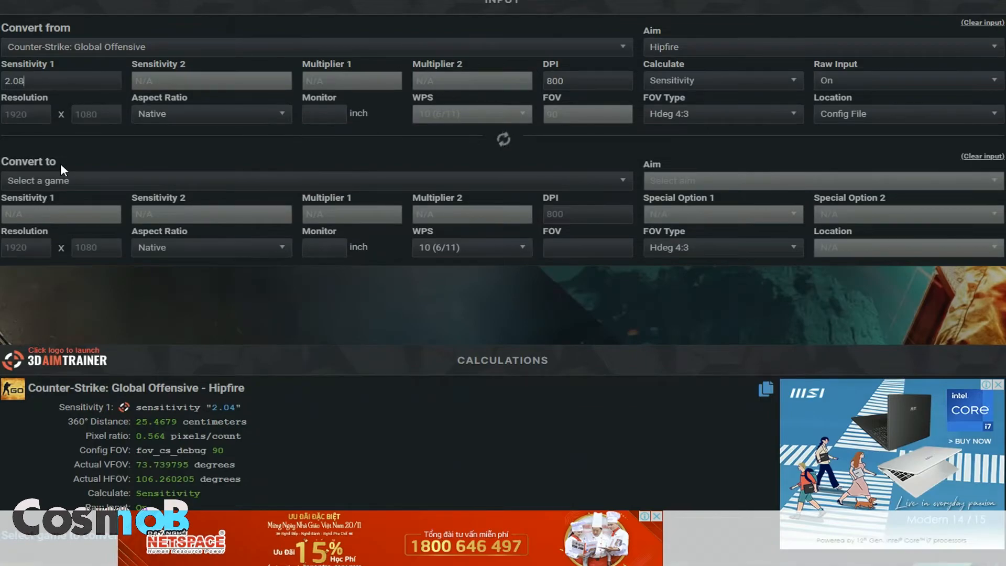
{"action": "scroll", "coordinate": [164, 146], "scroll_direction": "down", "scroll_amount": 2}
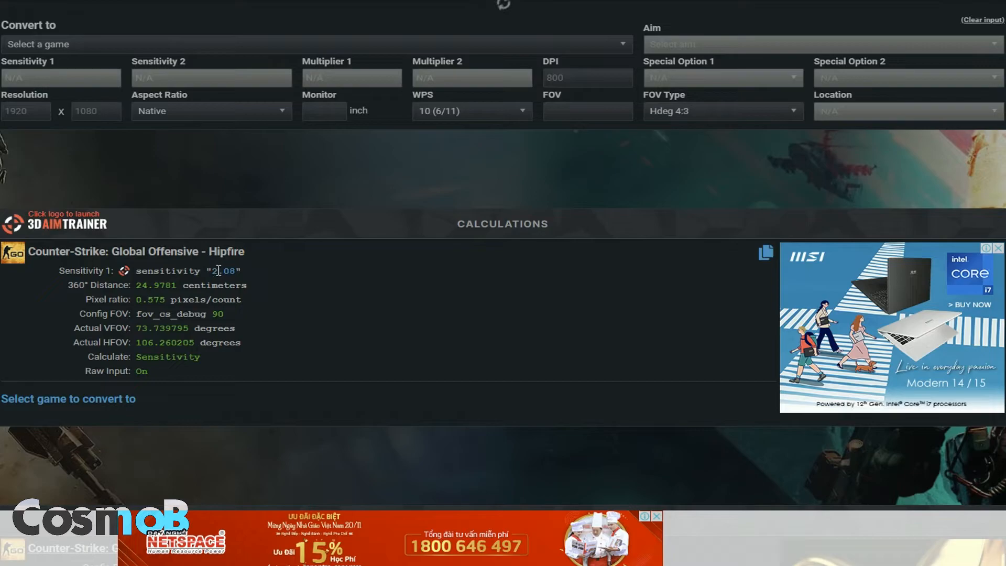
Step: Examine the 360° distance and pixel ratio calculated for the 2.08 sensitivity
{"action": "left_click_drag", "start_coordinate": [187, 286], "coordinate": [128, 291]}
{"action": "left_click", "coordinate": [259, 295]}
{"action": "double_click", "coordinate": [161, 287]}
{"action": "left_click", "coordinate": [291, 287]}
{"action": "triple_click", "coordinate": [186, 297]}
{"action": "left_click", "coordinate": [312, 298]}
Step: Switch the calculator back to converting from Distance
{"action": "scroll", "coordinate": [312, 298], "scroll_direction": "up", "scroll_amount": 4}
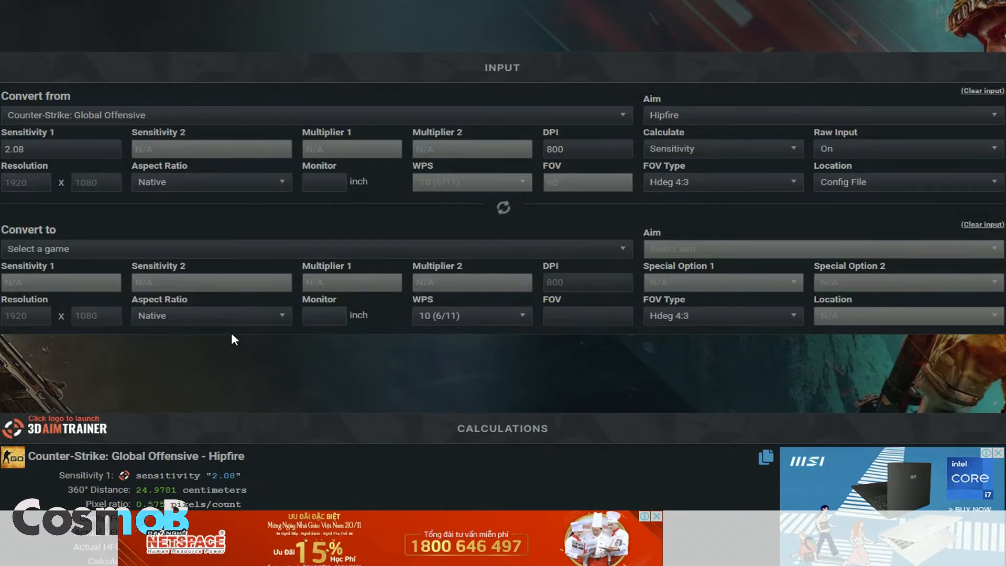
{"action": "scroll", "coordinate": [243, 322], "scroll_direction": "up", "scroll_amount": 3}
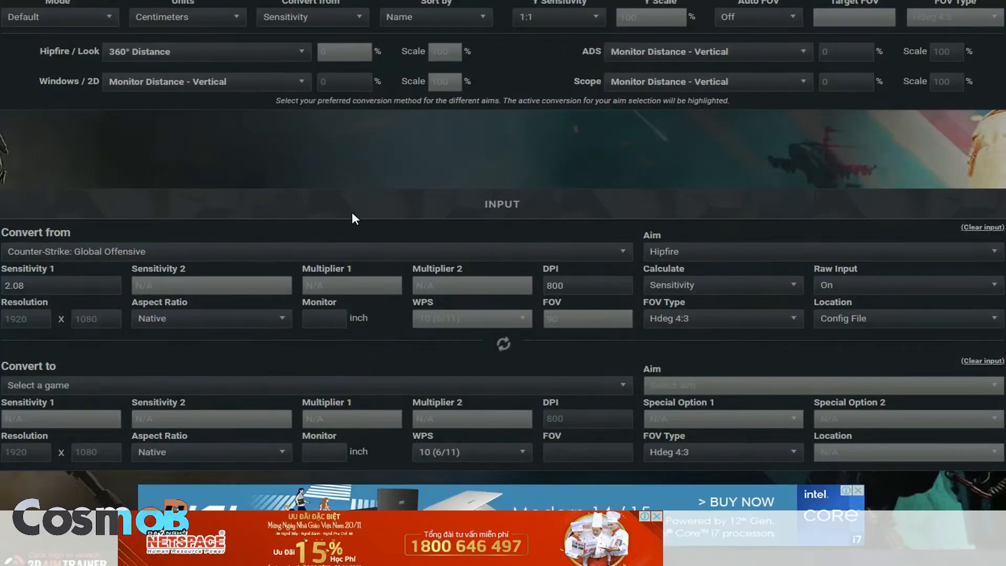
{"action": "left_click", "coordinate": [340, 17]}
{"action": "left_click", "coordinate": [277, 54]}
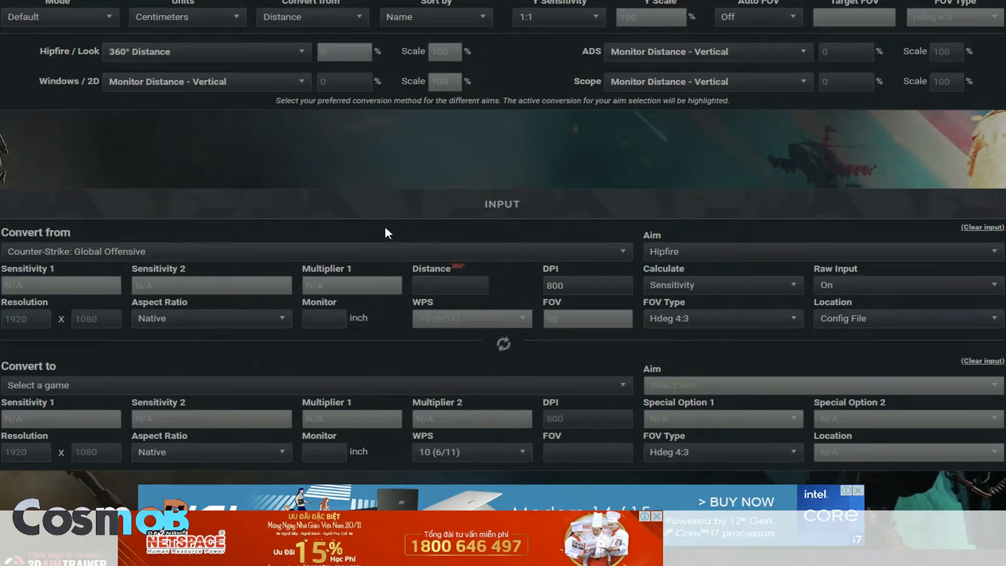
{"action": "left_click", "coordinate": [307, 17]}
{"action": "left_click", "coordinate": [280, 54]}
Step: Set the 360° distance to 30 cm and copy the calculated sensitivity value
{"action": "scroll", "coordinate": [435, 261], "scroll_direction": "down", "scroll_amount": 2}
{"action": "left_click", "coordinate": [446, 219]}
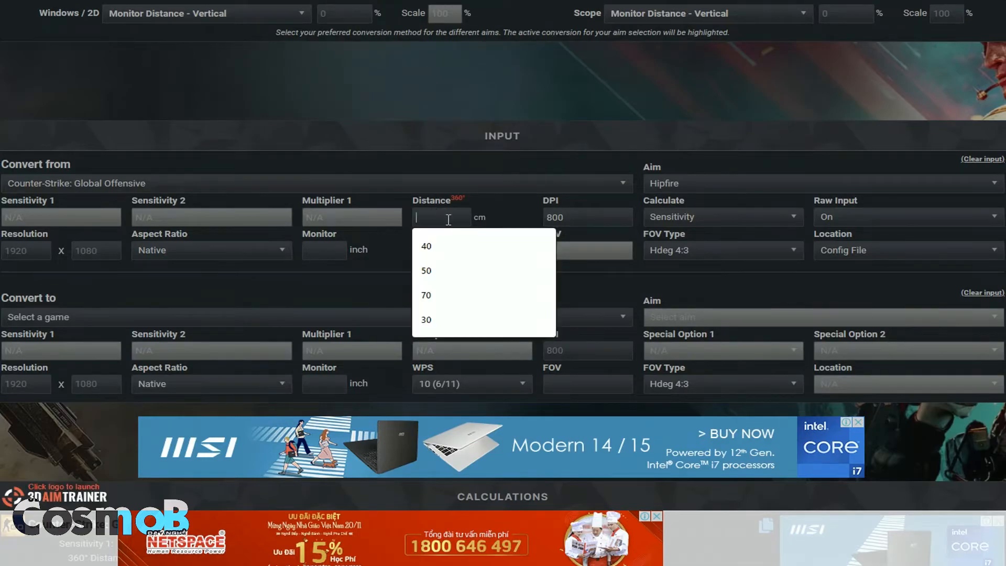
{"action": "type", "text": "30"}
{"action": "scroll", "coordinate": [449, 224], "scroll_direction": "down", "scroll_amount": 5}
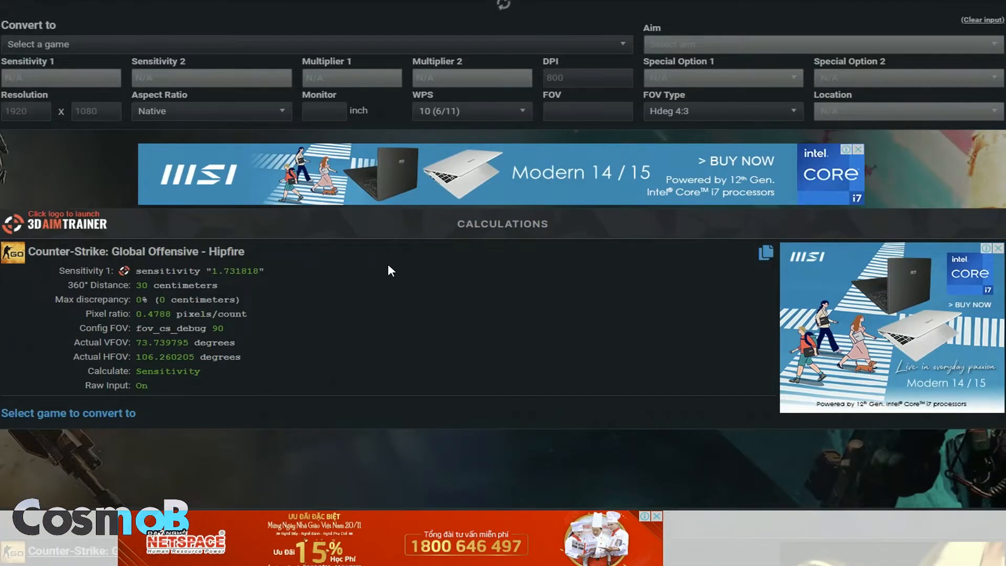
{"action": "left_click_drag", "start_coordinate": [138, 271], "coordinate": [259, 271]}
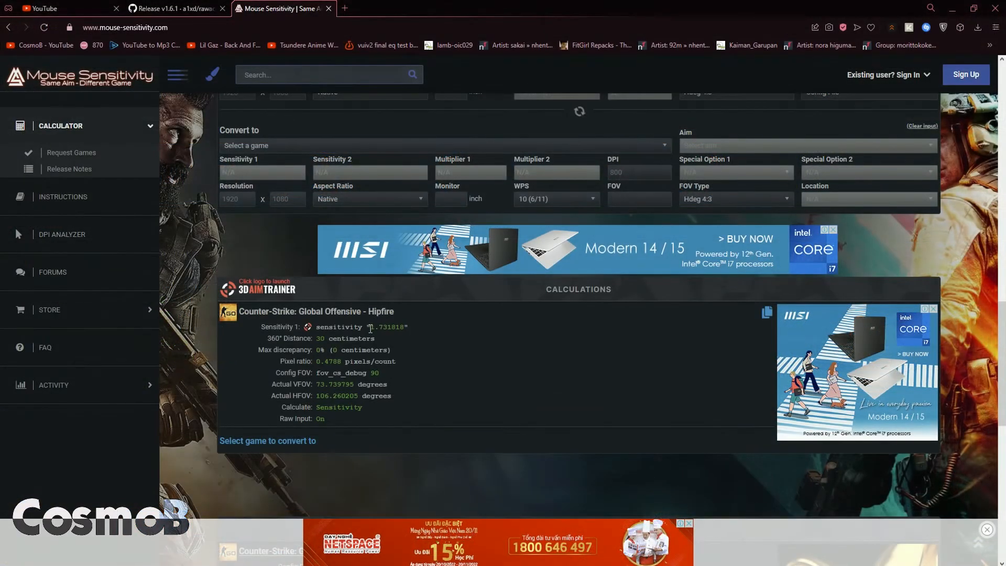
{"action": "double_click", "coordinate": [257, 270]}
{"action": "key", "text": "ctrl+c"}
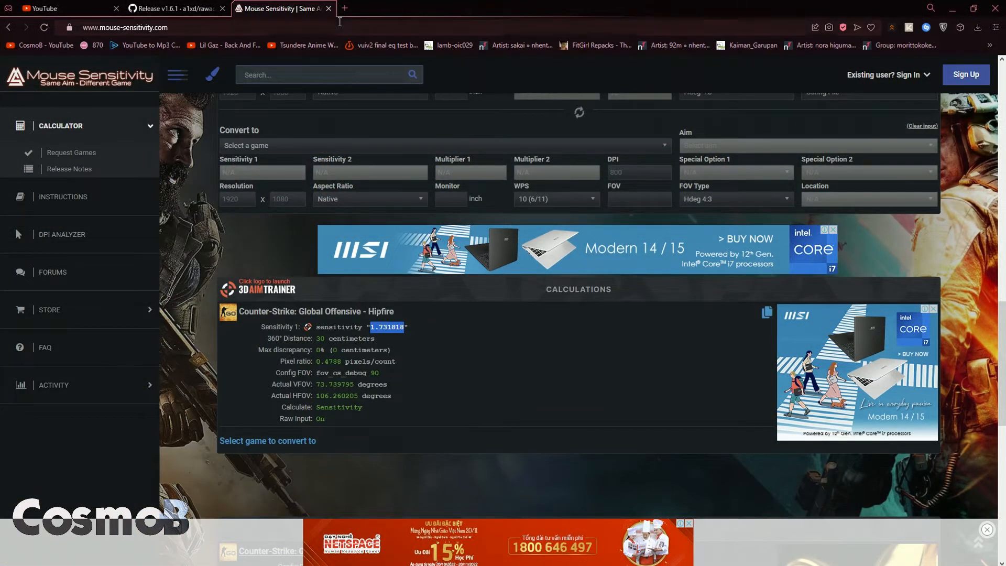
Step: Multiply 800 by the copied sensitivity with a Google search for 800x1.731818 in a new browser tab
{"action": "key", "text": "ctrl+t"}
{"action": "type", "text": "8000"}
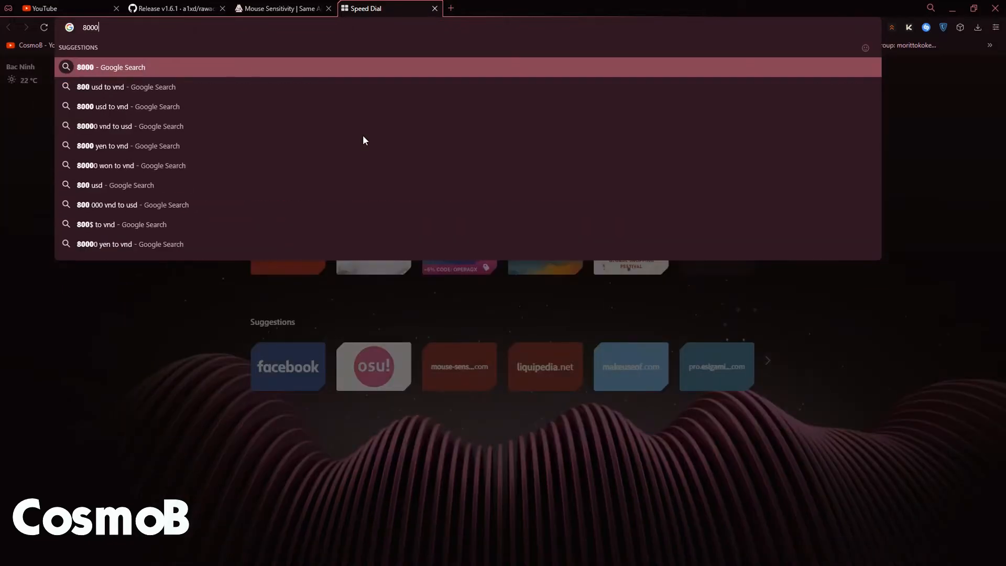
{"action": "key", "text": "BackSpace"}
{"action": "type", "text": "x"}
{"action": "key", "text": "ctrl+v"}
{"action": "key", "text": "Return"}
Step: Highlight the product of the DPI and the 30 cm sensitivity in the Google calculator
{"action": "left_click_drag", "start_coordinate": [386, 181], "coordinate": [461, 180]}
{"action": "left_click", "coordinate": [493, 184]}
{"action": "left_click_drag", "start_coordinate": [386, 180], "coordinate": [462, 181]}
{"action": "left_click", "coordinate": [493, 181]}
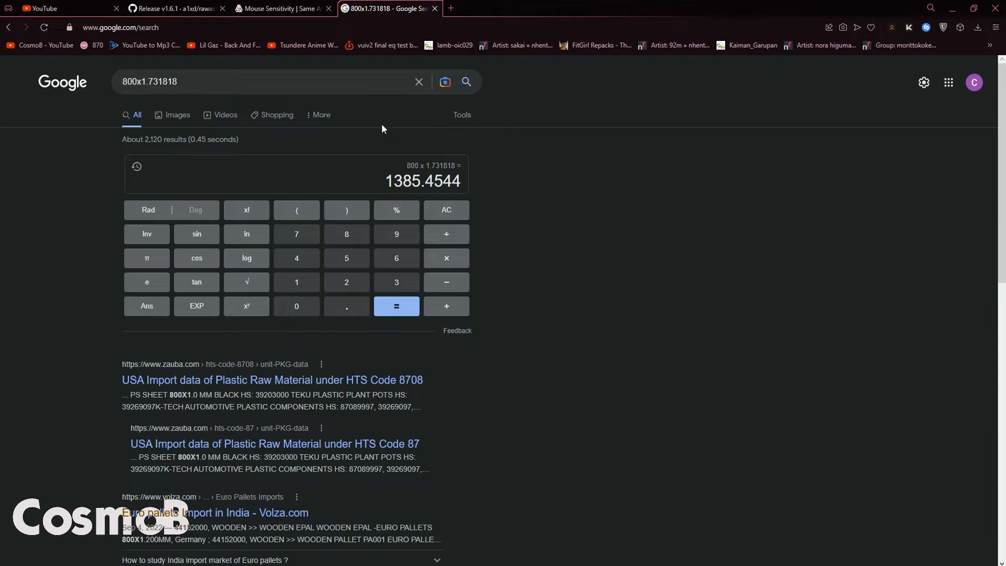
{"action": "left_click_drag", "start_coordinate": [387, 181], "coordinate": [465, 183]}
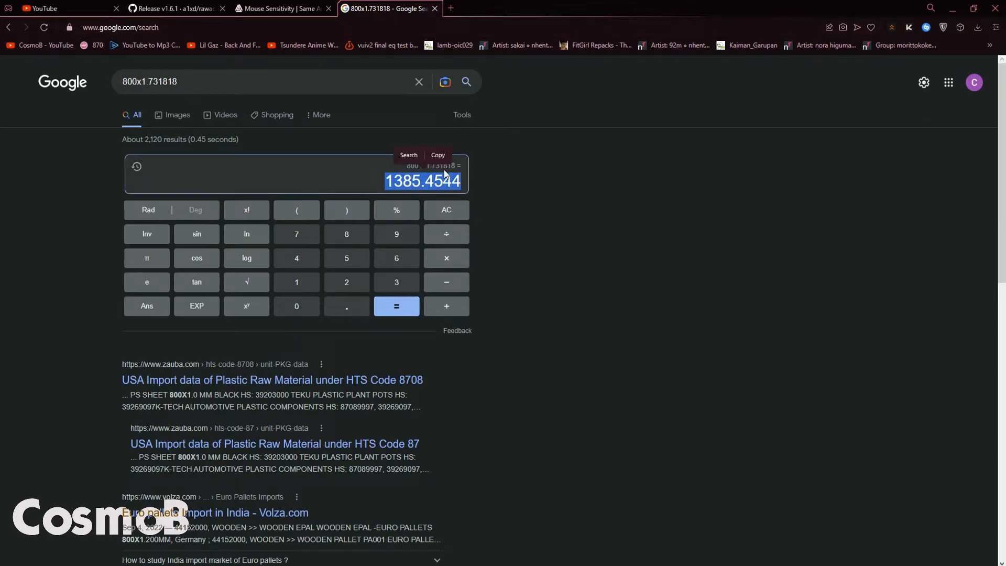
{"action": "left_click", "coordinate": [529, 201]}
{"action": "left_click_drag", "start_coordinate": [390, 181], "coordinate": [463, 183]}
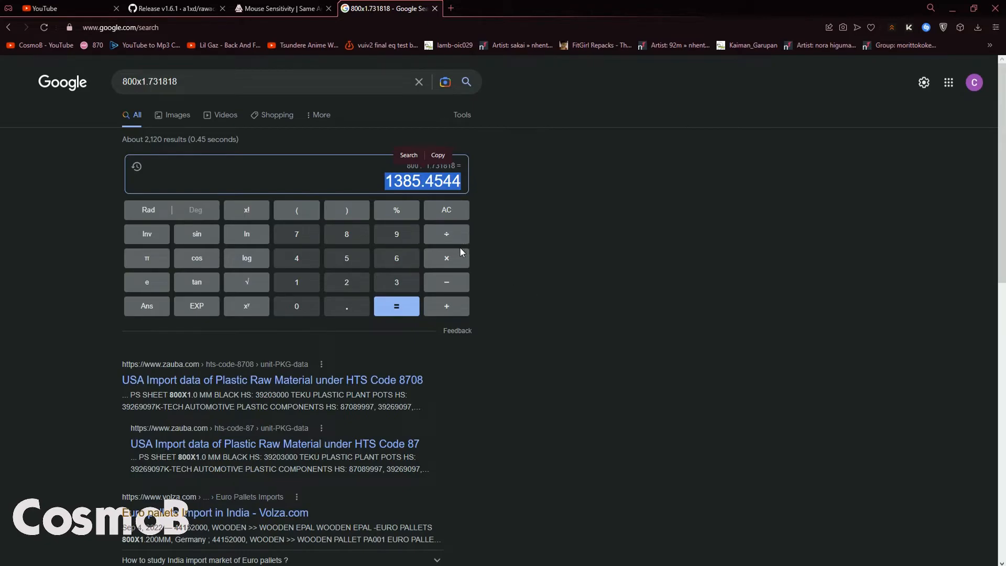
{"action": "left_click", "coordinate": [498, 220]}
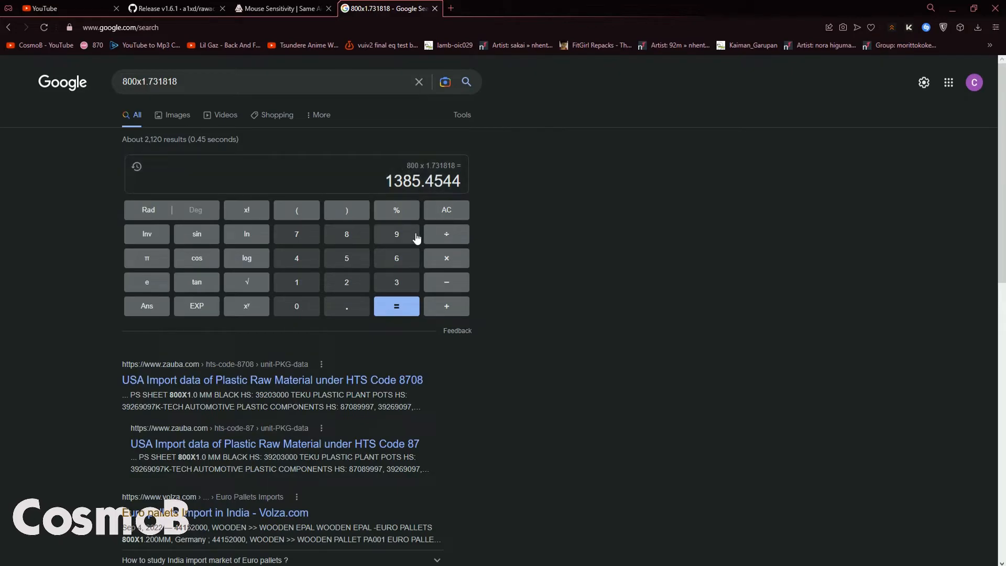
{"action": "left_click_drag", "start_coordinate": [386, 182], "coordinate": [460, 185]}
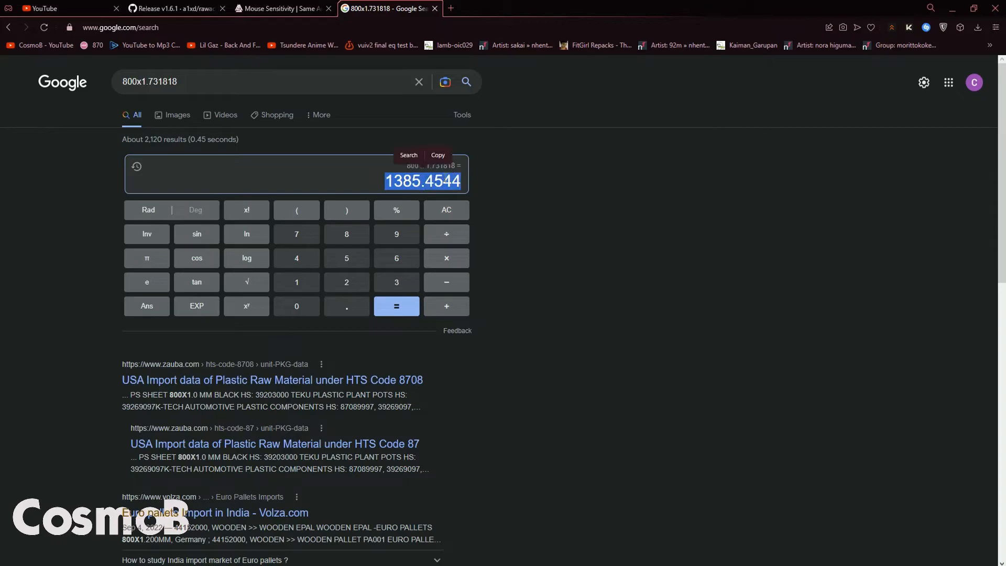
{"action": "right_click", "coordinate": [460, 184]}
{"action": "left_click", "coordinate": [473, 220]}
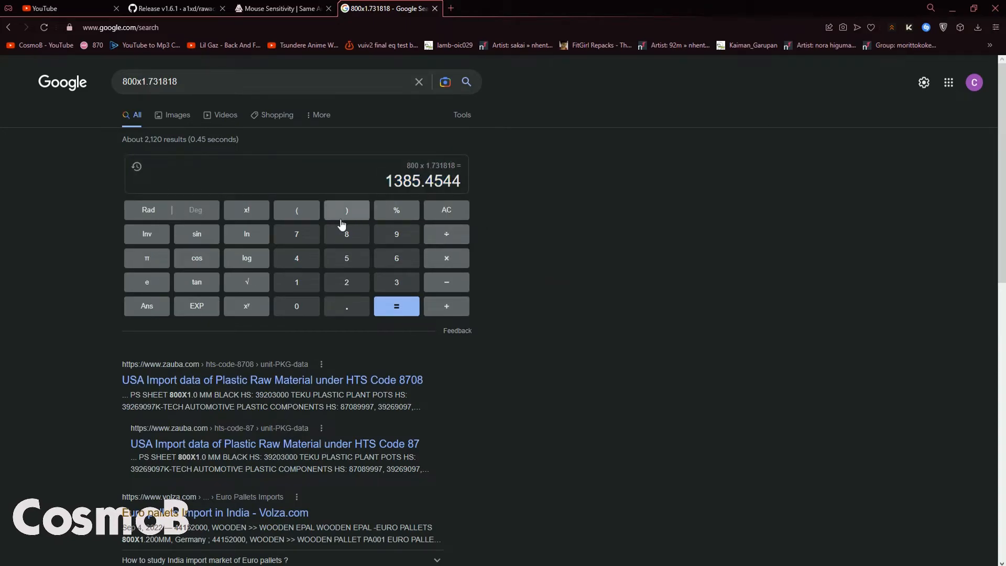
Step: Calculate 800 × 1.04 in the Google calculator
{"action": "left_click", "coordinate": [432, 216]}
{"action": "left_click", "coordinate": [347, 234]}
{"action": "double_click", "coordinate": [305, 306]}
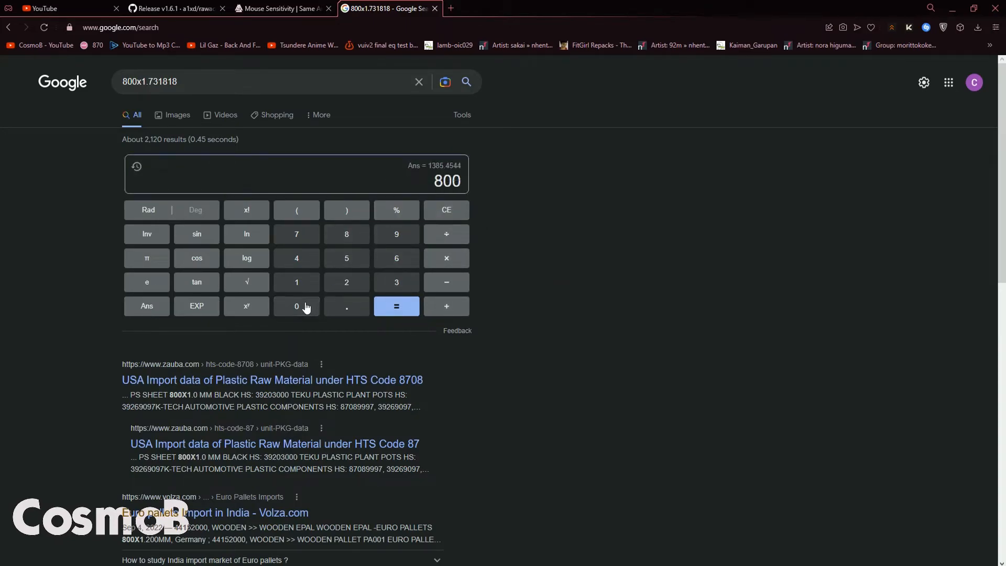
{"action": "left_click", "coordinate": [448, 260]}
{"action": "left_click", "coordinate": [307, 284]}
{"action": "left_click", "coordinate": [333, 309]}
{"action": "left_click", "coordinate": [304, 305]}
{"action": "left_click", "coordinate": [294, 262]}
{"action": "left_click", "coordinate": [392, 305]}
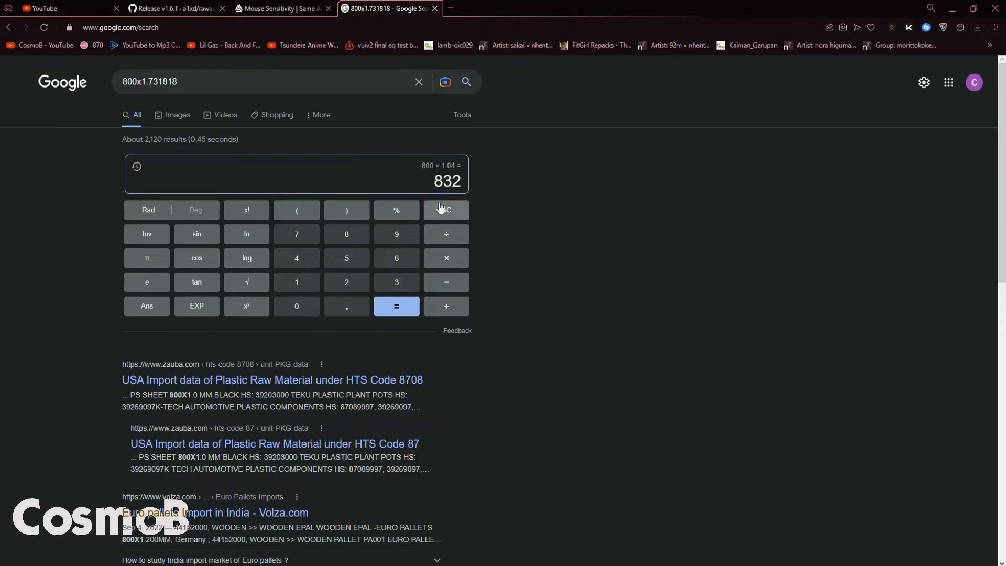
Step: Highlight the result of the 800 × 1.04 multiplication
{"action": "left_click_drag", "start_coordinate": [434, 183], "coordinate": [478, 184]}
{"action": "left_click", "coordinate": [478, 184]}
{"action": "left_click", "coordinate": [461, 184]}
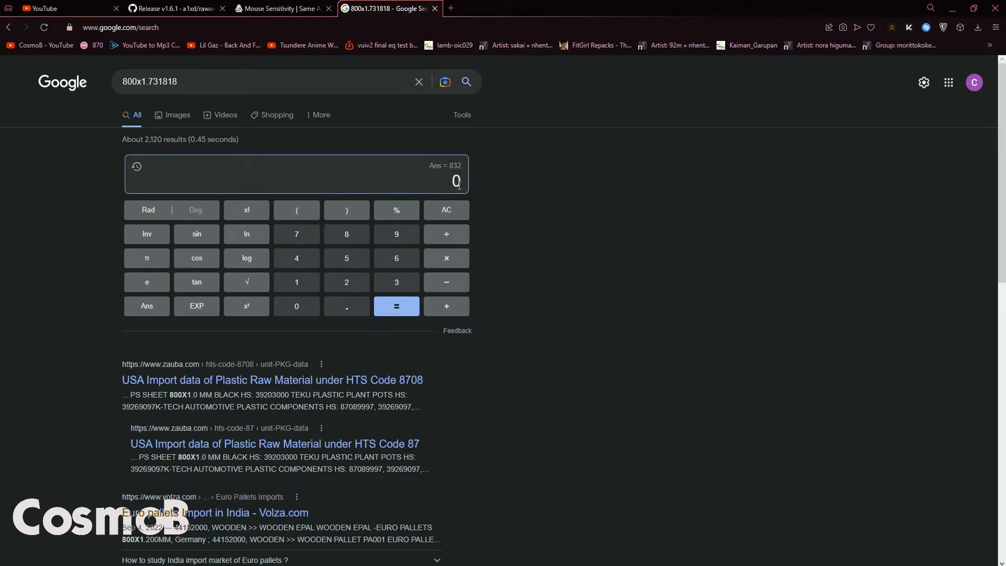
{"action": "right_click", "coordinate": [447, 184]}
{"action": "left_click", "coordinate": [477, 156]}
Step: Replace the Google query with 1385.4544/832 to divide the two products
{"action": "left_click_drag", "start_coordinate": [302, 88], "coordinate": [129, 83]}
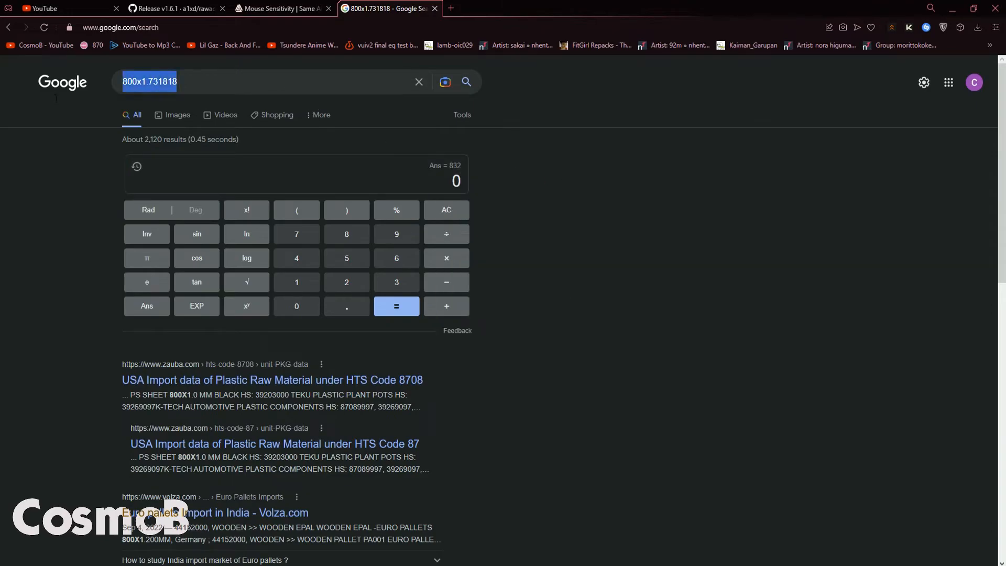
{"action": "type", "text": "1385.4544/832"}
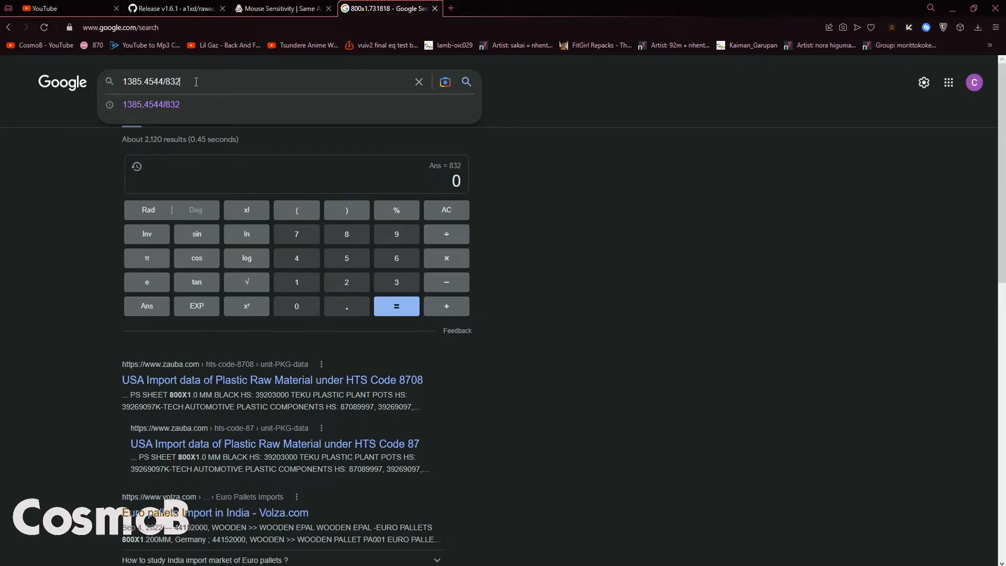
{"action": "key", "text": "Return"}
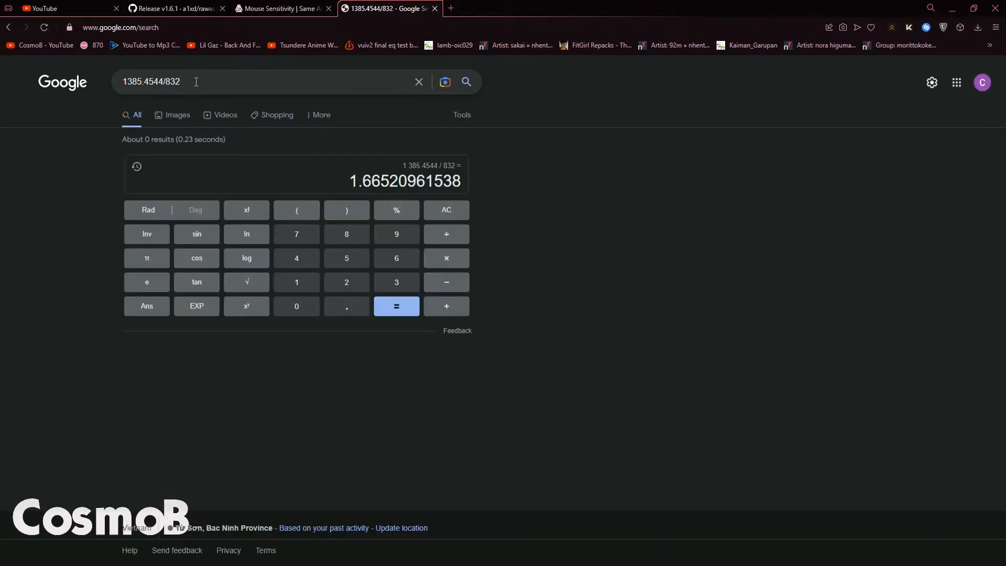
Step: Highlight the quotient and its leading decimals in the Google calculator
{"action": "left_click_drag", "start_coordinate": [350, 183], "coordinate": [508, 194]}
{"action": "left_click", "coordinate": [510, 196]}
{"action": "left_click_drag", "start_coordinate": [350, 183], "coordinate": [486, 189]}
{"action": "left_click", "coordinate": [507, 242]}
{"action": "left_click_drag", "start_coordinate": [359, 183], "coordinate": [420, 183]}
{"action": "left_click", "coordinate": [502, 192]}
{"action": "left_click", "coordinate": [347, 181]}
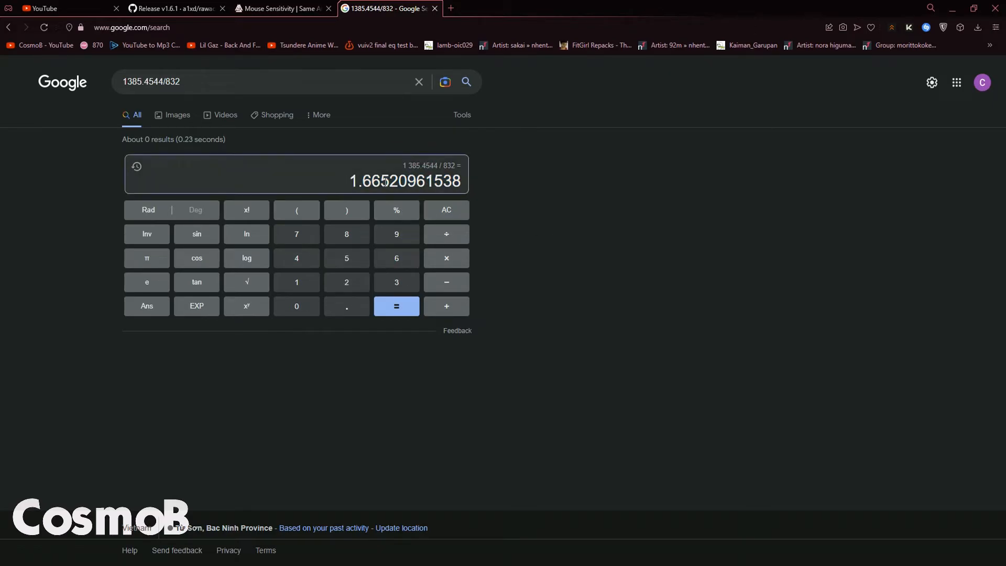
Step: Switch to Raw Accel, set the output cap to 1.666 and apply the settings
{"action": "key", "text": "alt+Tab"}
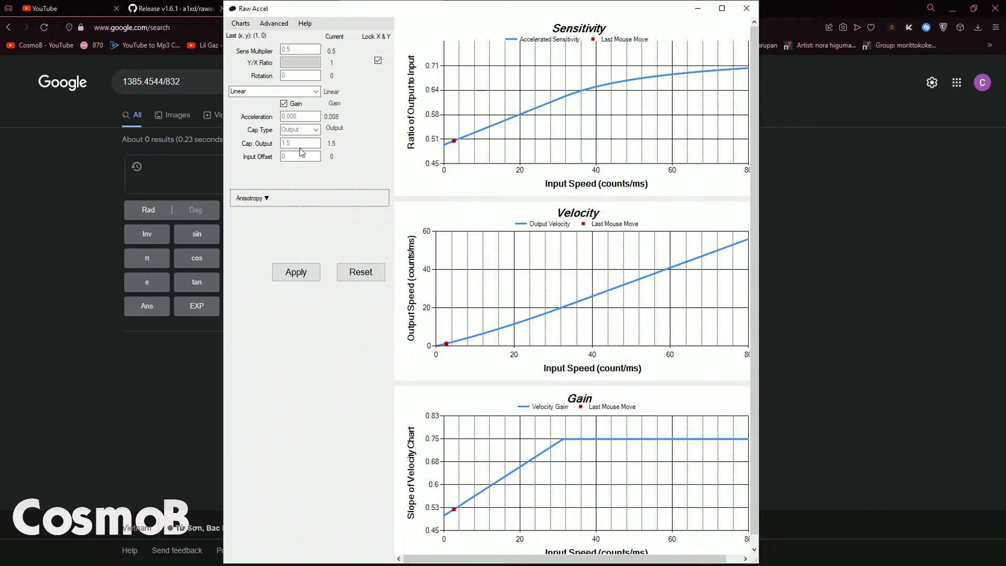
{"action": "key", "text": "Tab"}
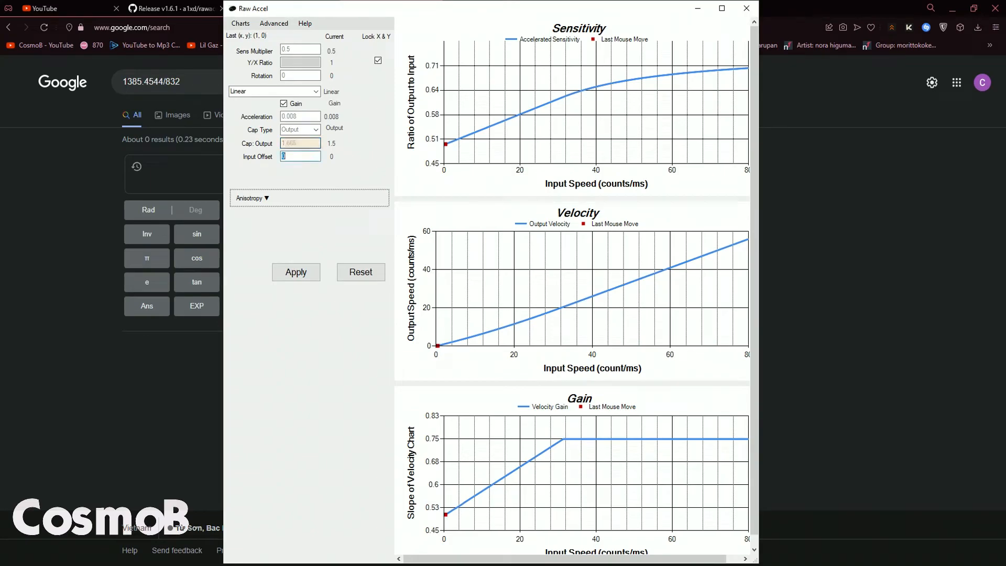
{"action": "left_click", "coordinate": [292, 273]}
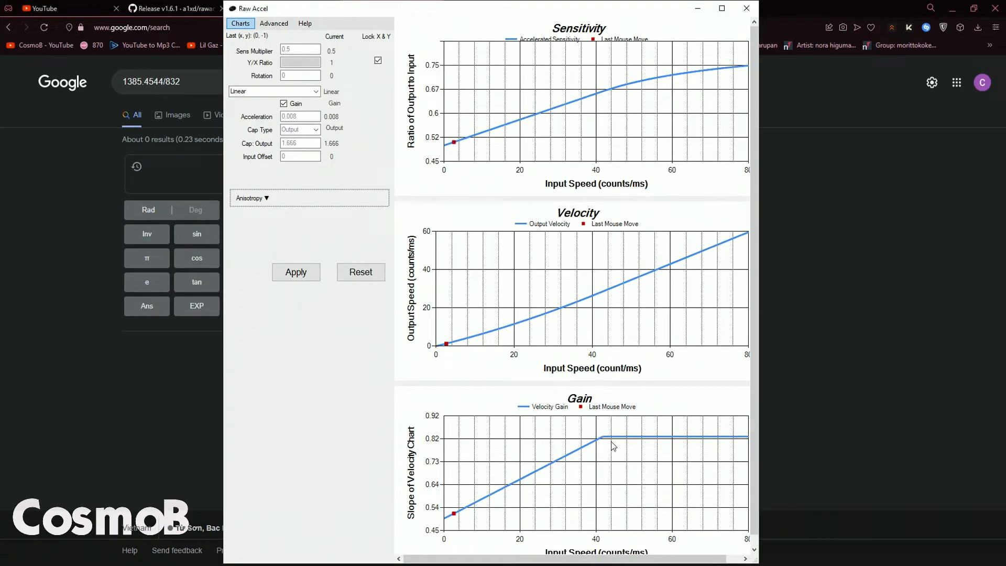
{"action": "left_click", "coordinate": [306, 142]}
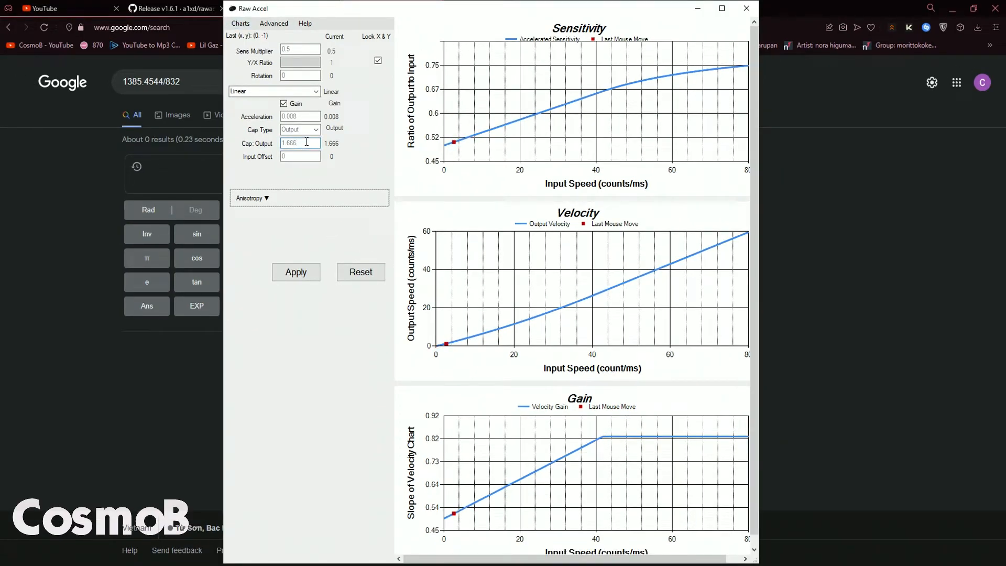